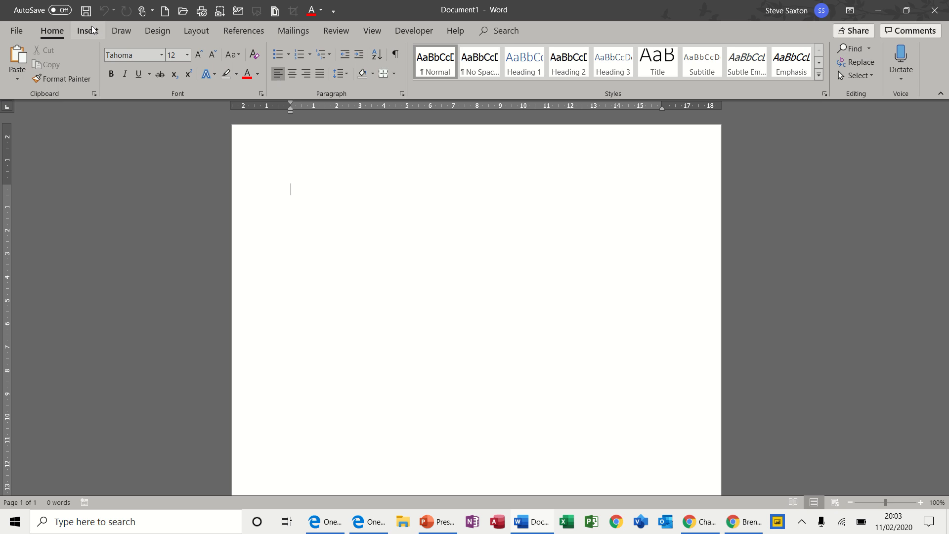
Insert a table three columns wide and four rows high
left_click(87, 31)
left_click(88, 60)
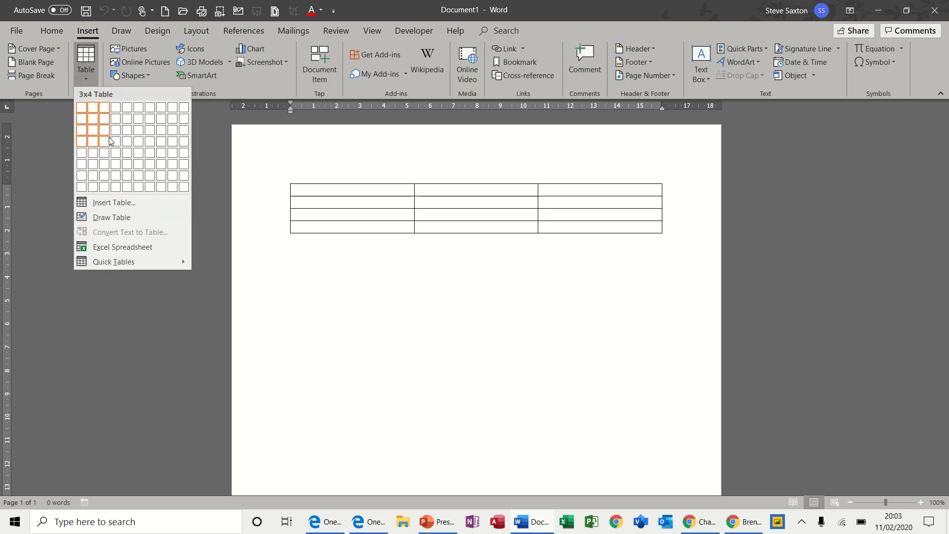
left_click(109, 141)
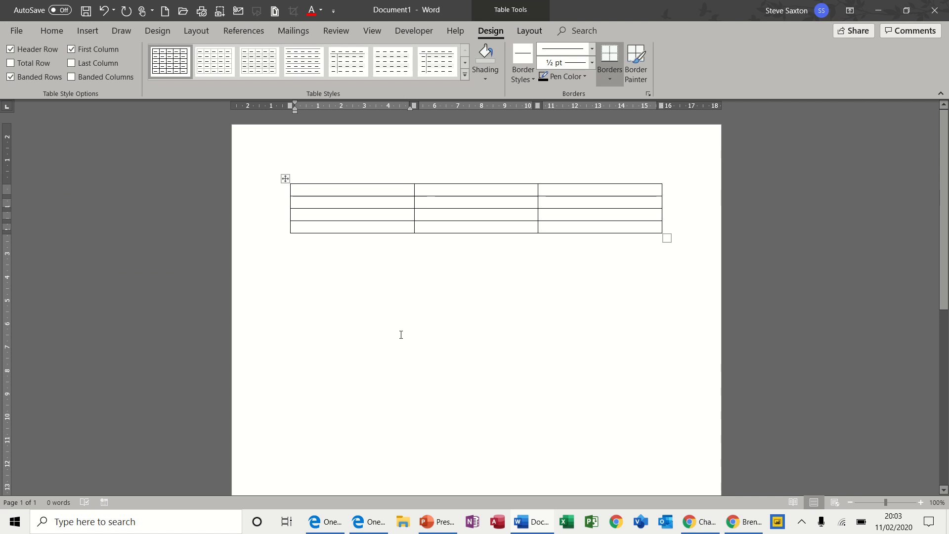
Enter 1234, 33 and 313 down the first column's top three cells
type("1234")
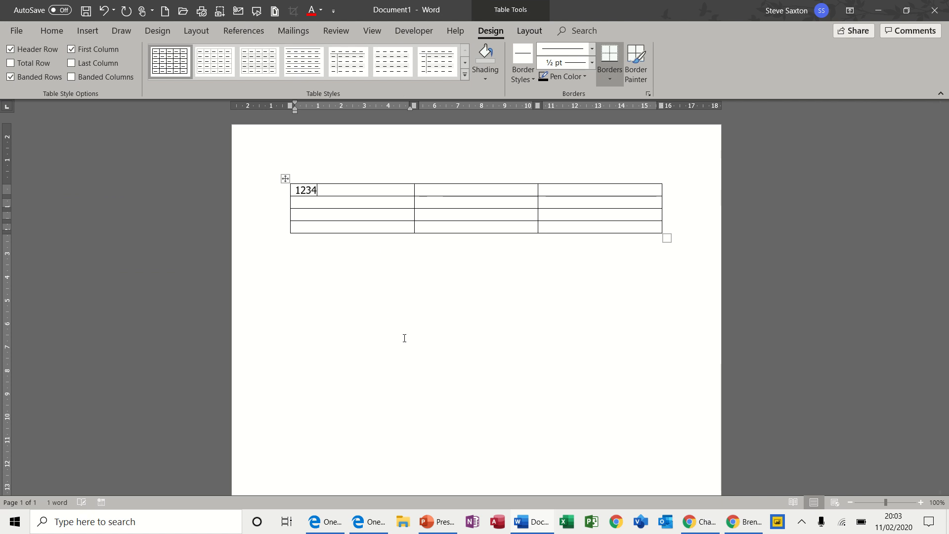
key("Down")
type("33")
key("Down")
type("313")
key("Down")
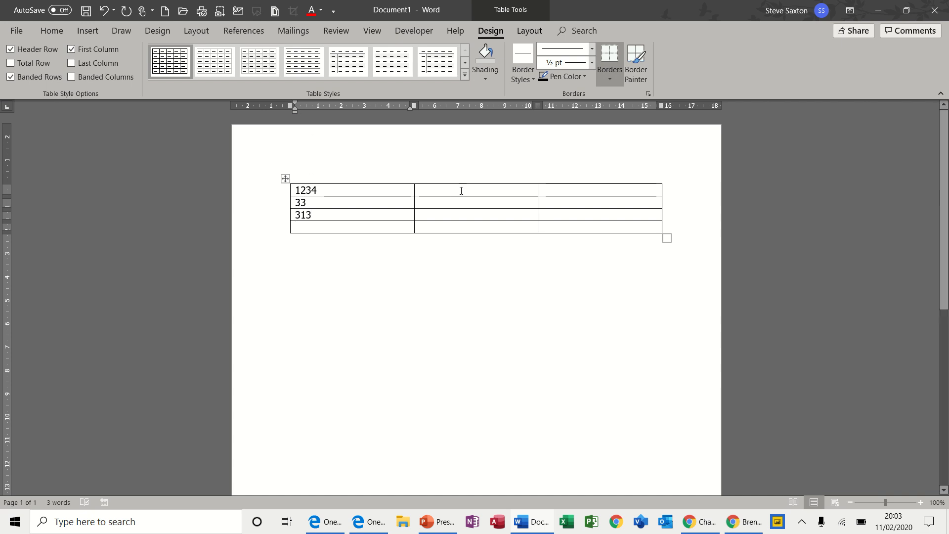
Insert a =SUM(ABOVE) formula in the first column's bottom cell using the £#,##0.00;(£#,##0.00) number format
left_click(522, 34)
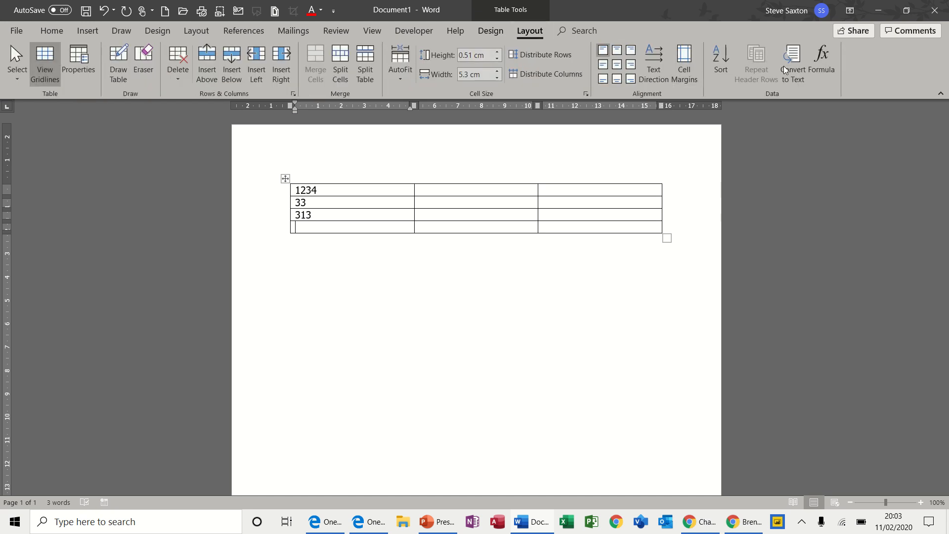
left_click(824, 54)
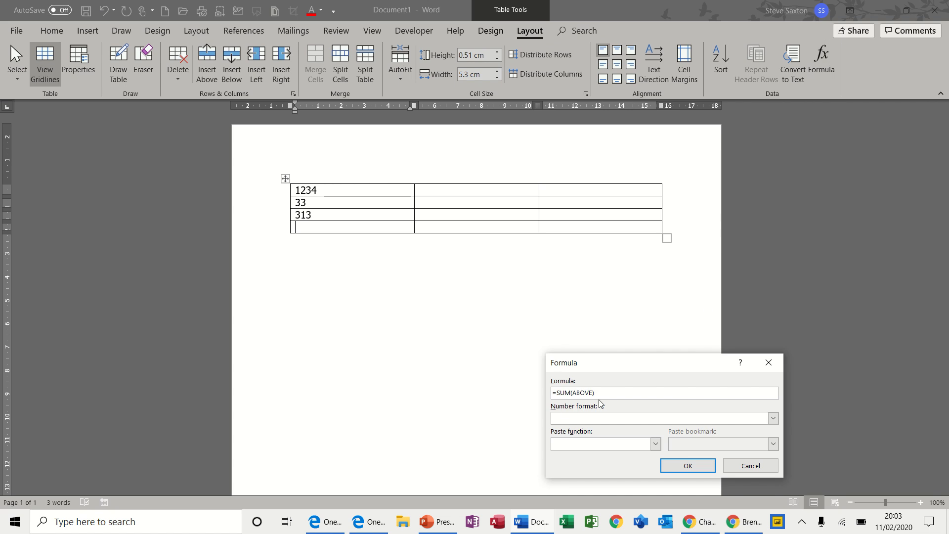
left_click(773, 419)
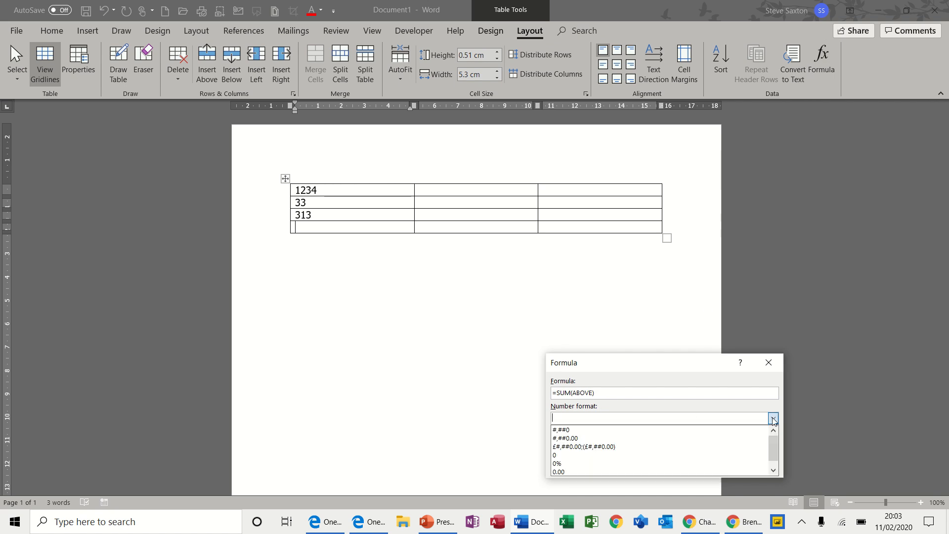
left_click(626, 446)
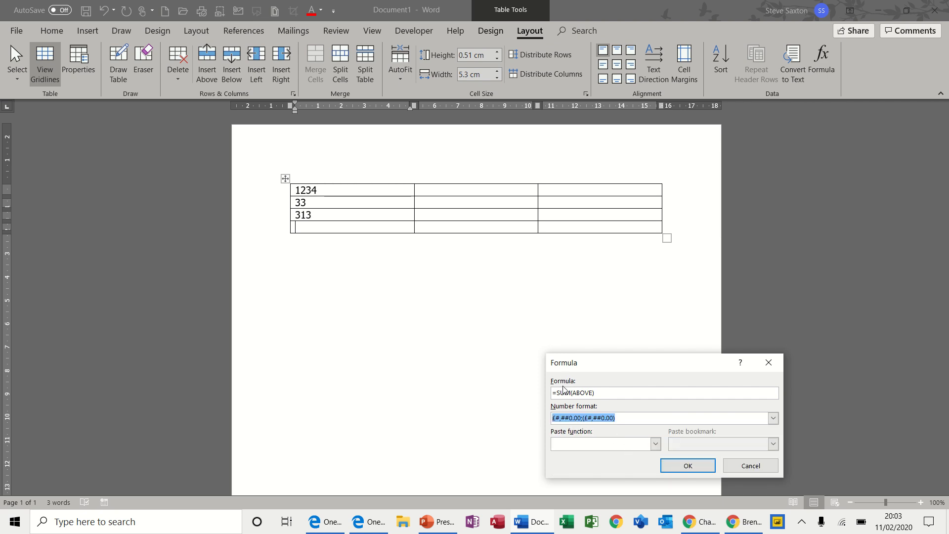
left_click(673, 464)
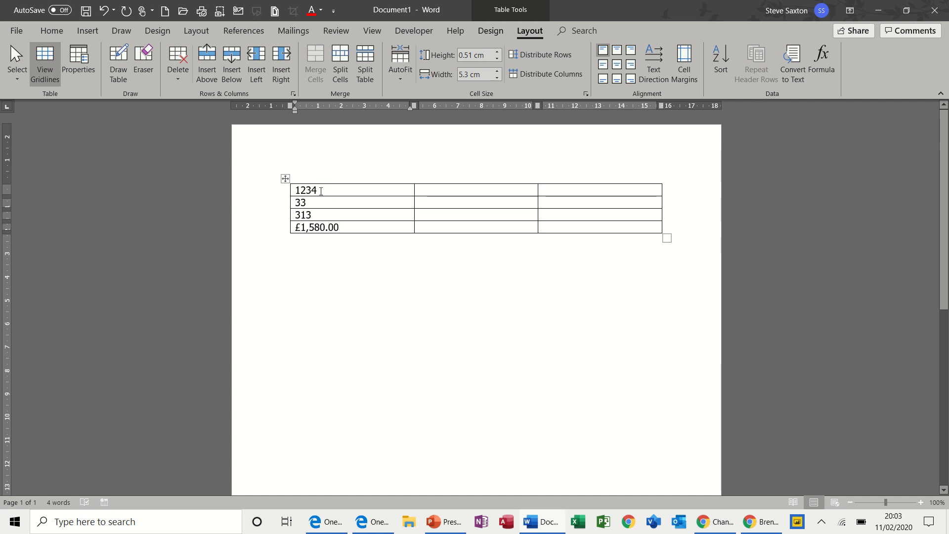
Change 33 to 333 in the first column and update the total field
left_click(312, 202)
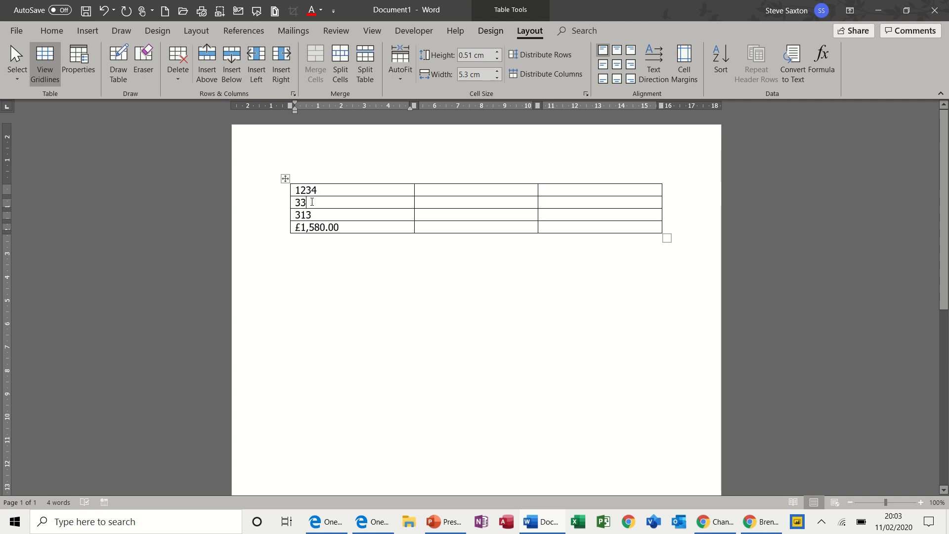
type("3")
left_click_drag(337, 229, 296, 227)
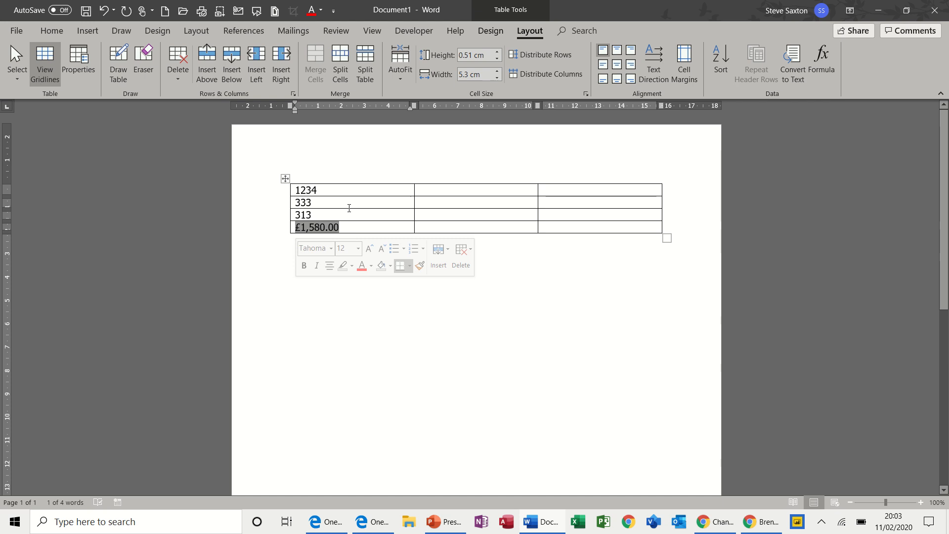
key("F9")
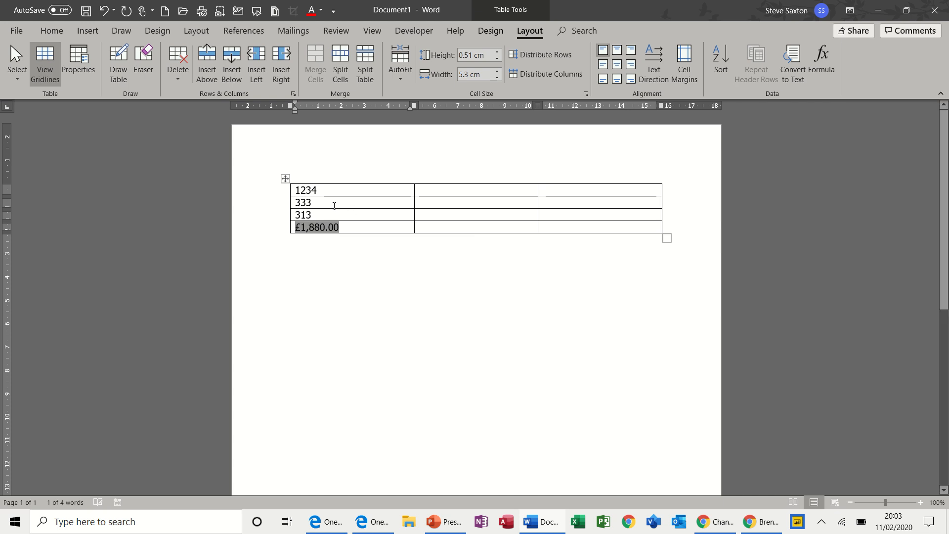
Shorten 1234 to 12 in the first column and update the total field
left_click_drag(321, 190, 307, 191)
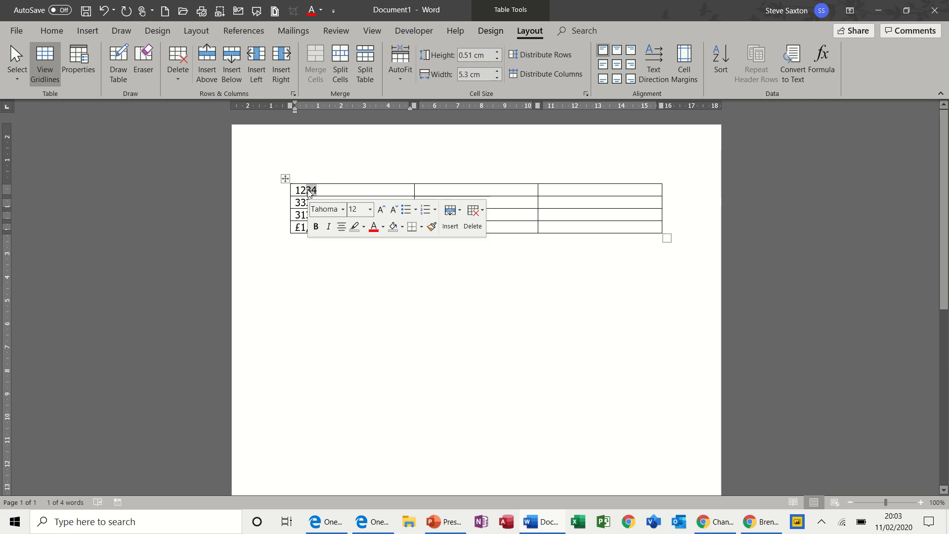
key("Delete")
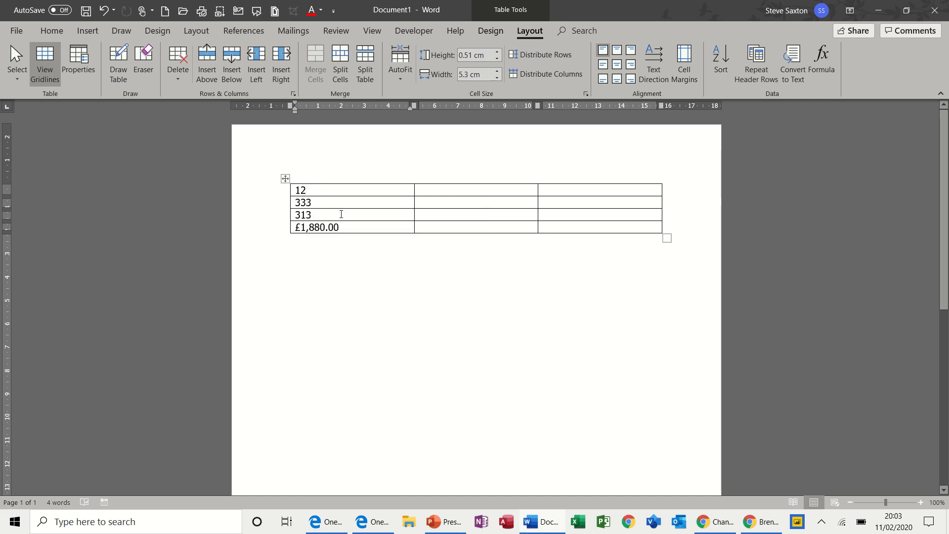
left_click_drag(347, 227, 297, 230)
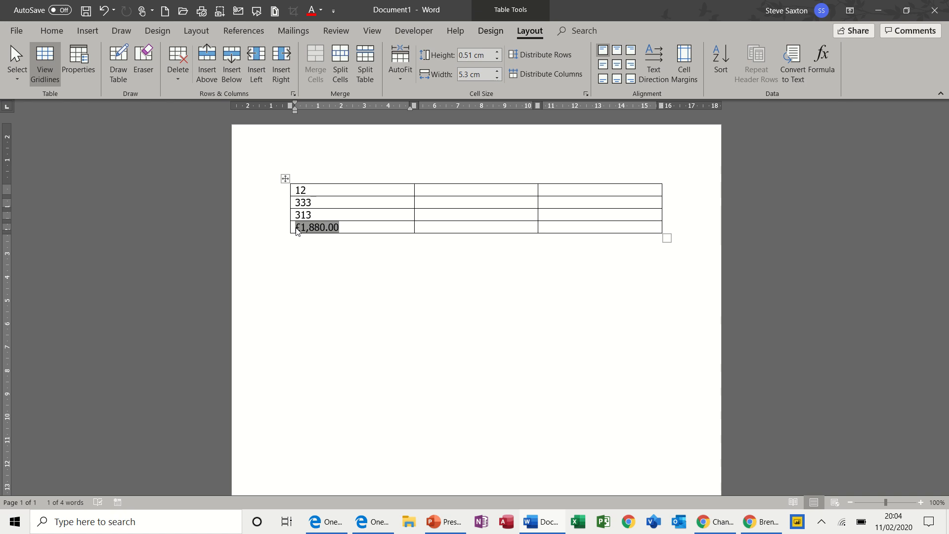
key("ctrl+z")
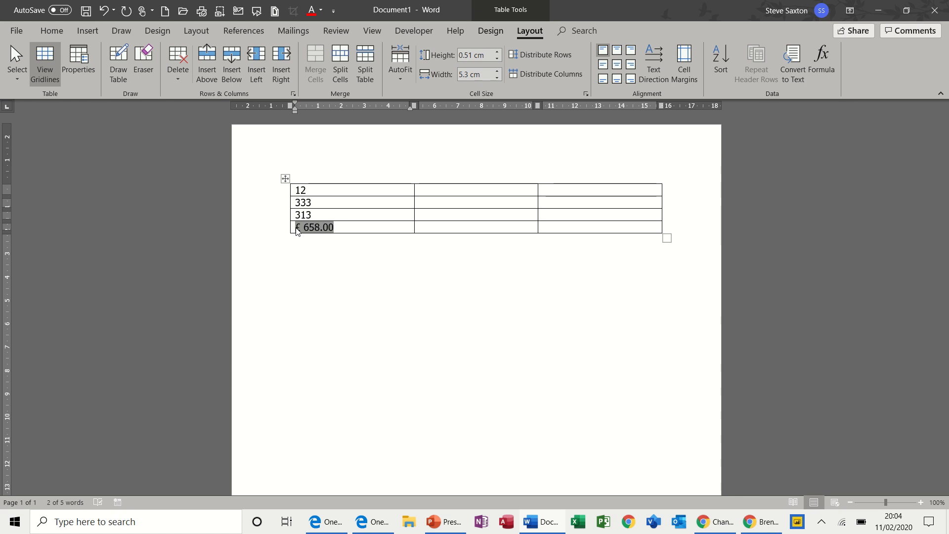
Enter 12, 44 and 34 down the second column's top three cells
left_click(440, 193)
type("1")
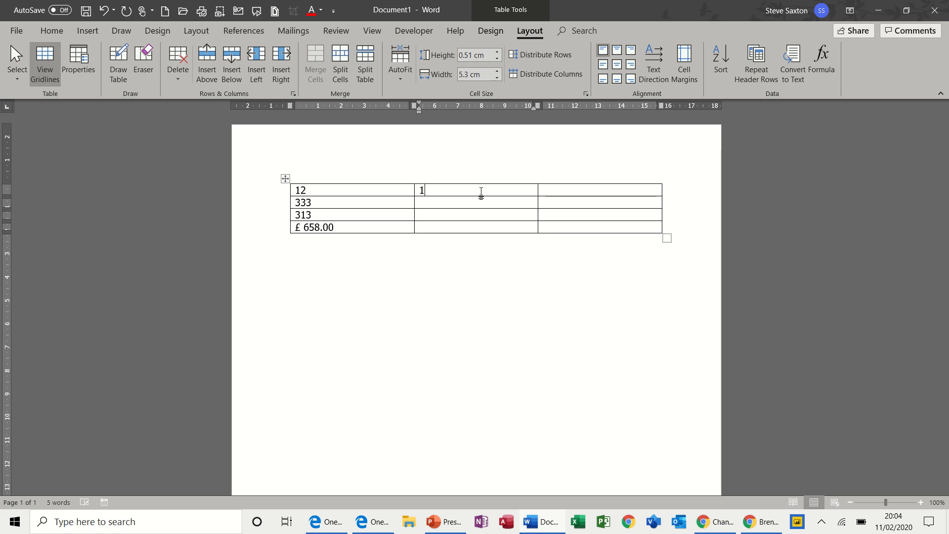
type("2")
left_click(468, 205)
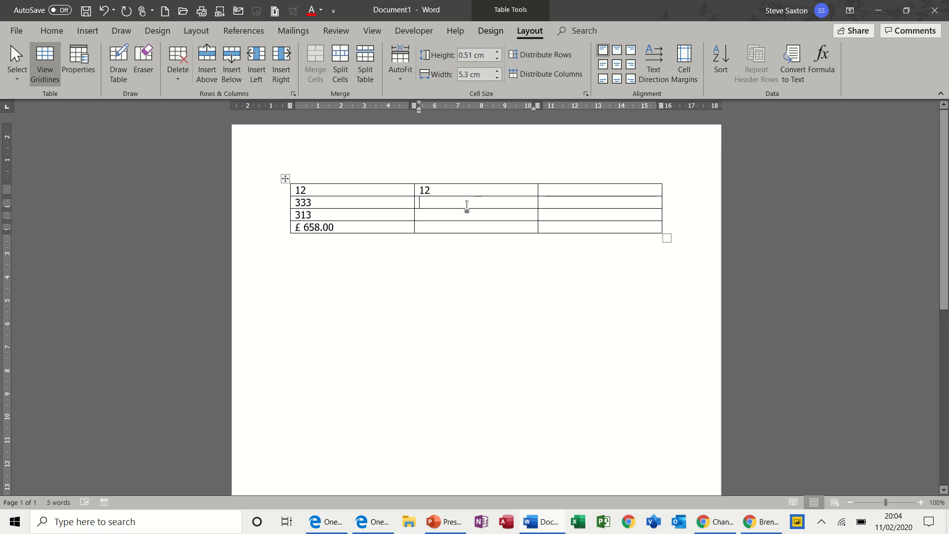
type("44")
key("Return")
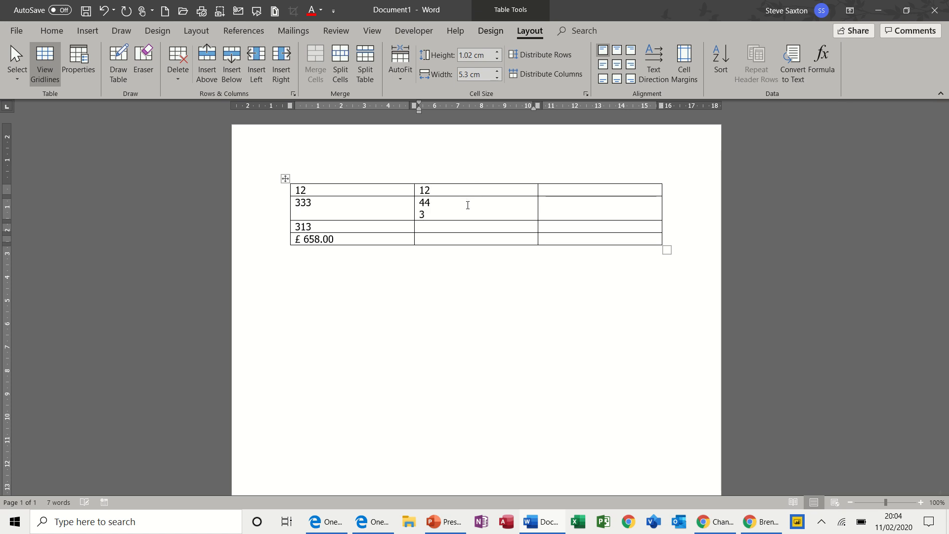
key("BackSpace")
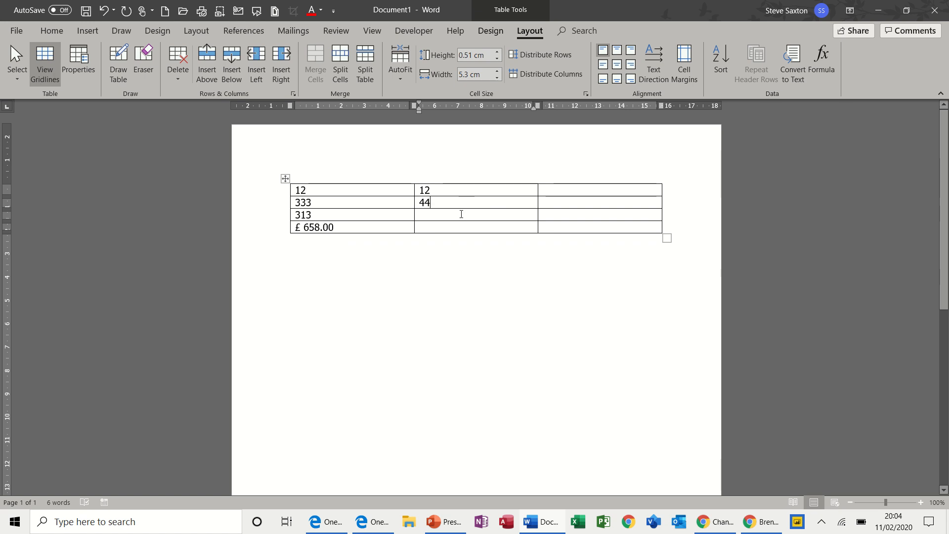
left_click(460, 216)
type("34")
Insert a =SUM(ABOVE) formula in the second column's bottom cell with the £#,##0.00;(£#,##0.00) number format
left_click(450, 227)
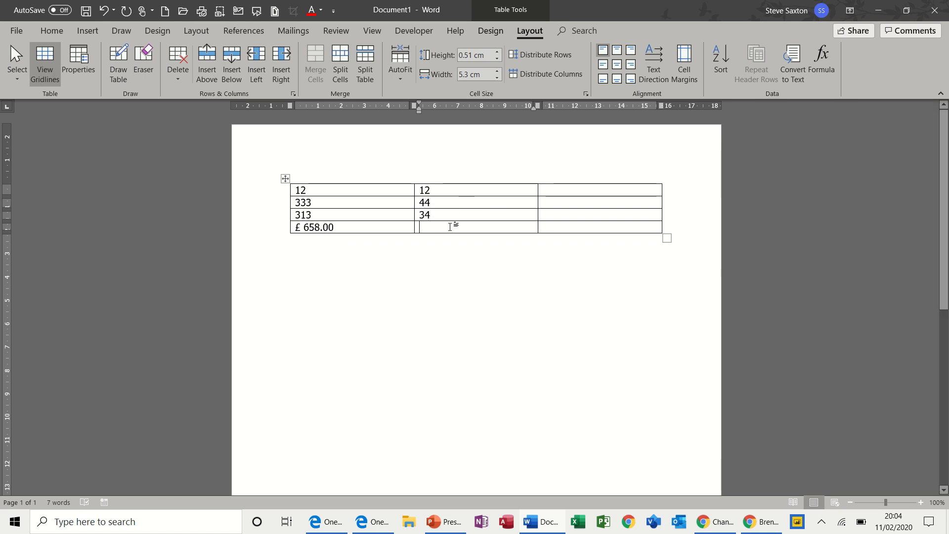
left_click(822, 58)
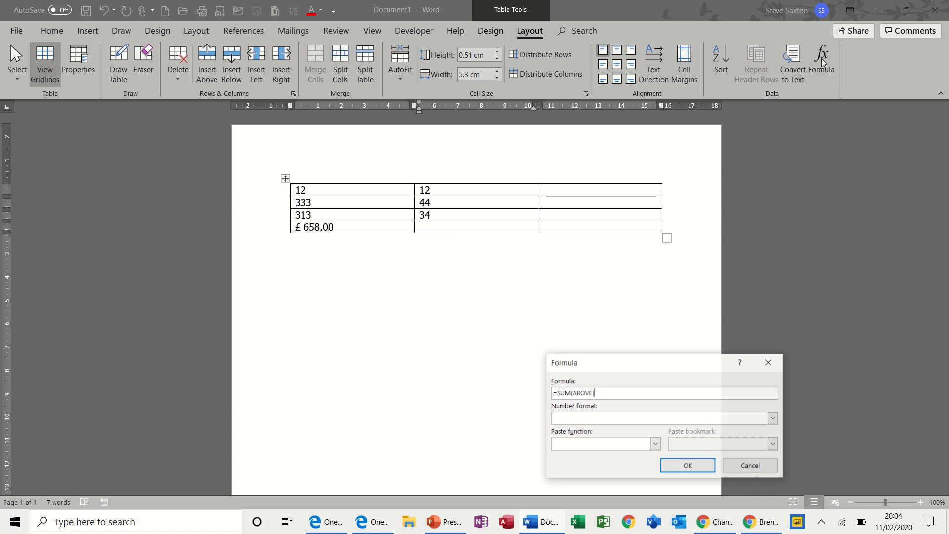
left_click(772, 418)
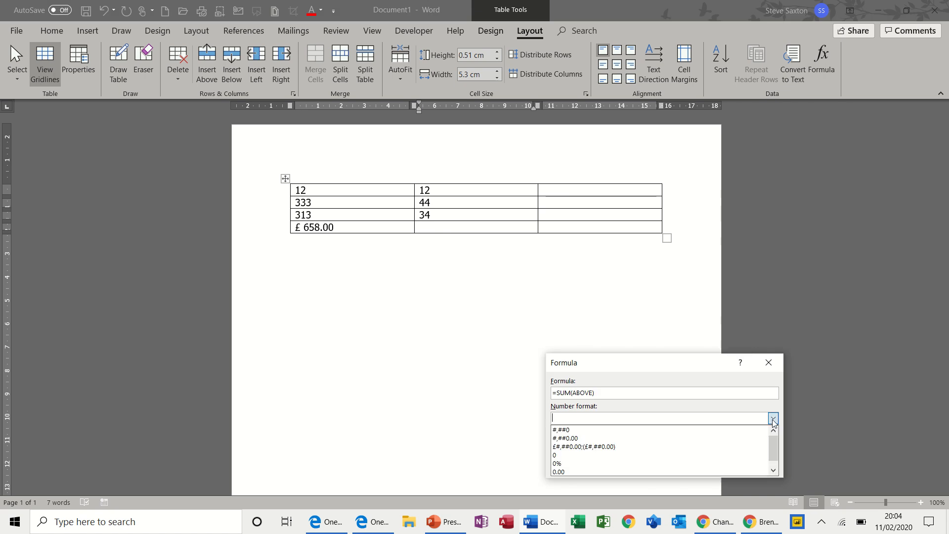
left_click(615, 448)
left_click(688, 467)
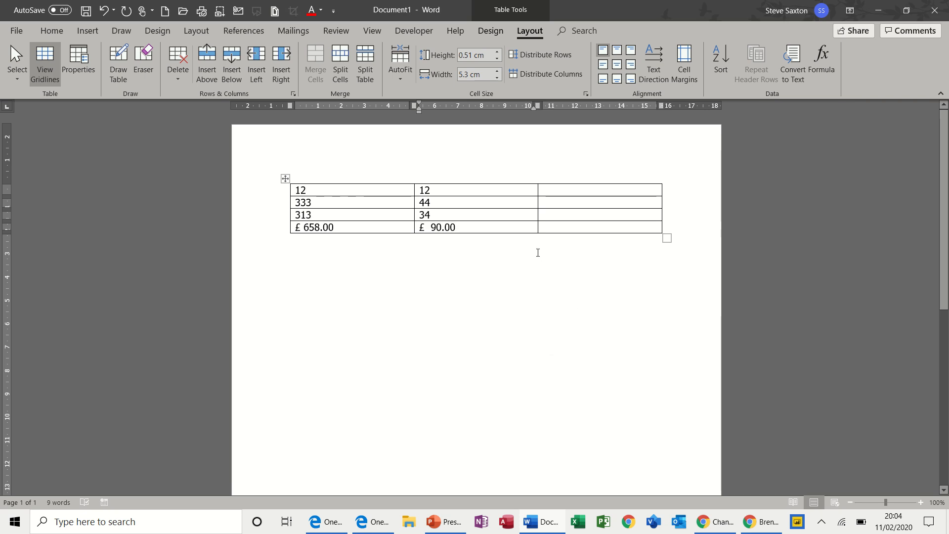
Change the first column's top value from 12 to 123
left_click(556, 192)
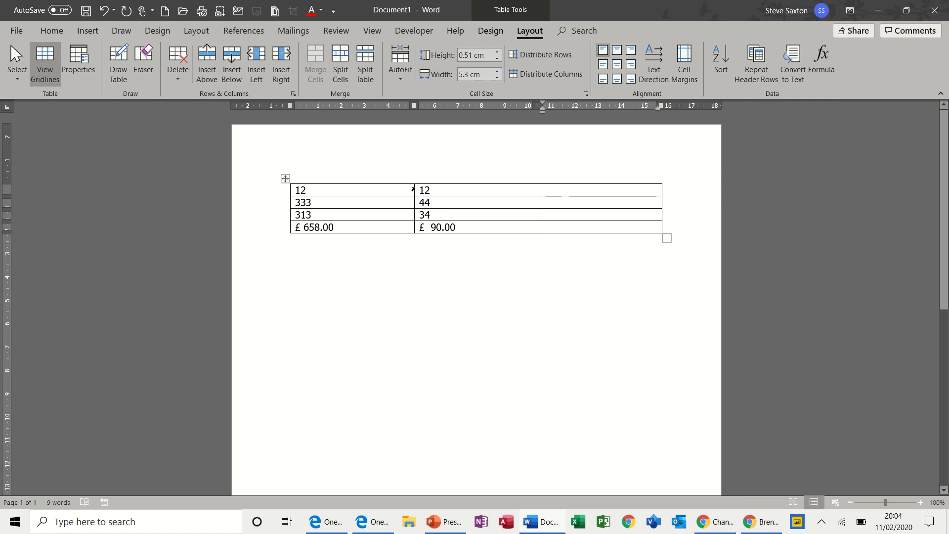
left_click(331, 190)
type("3")
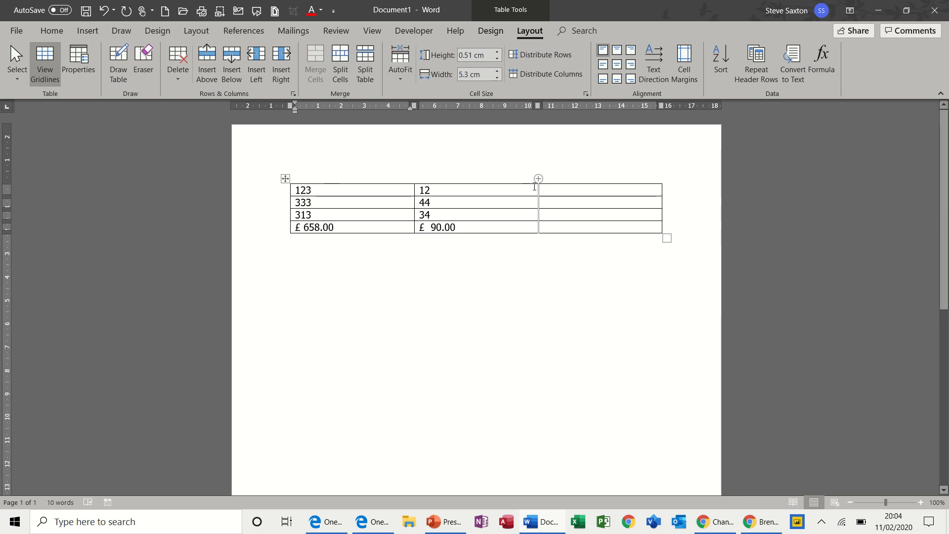
Insert the formula =A1-b1 in the third column's top cell with the £#,##0.00;(£#,##0.00) number format
left_click(550, 190)
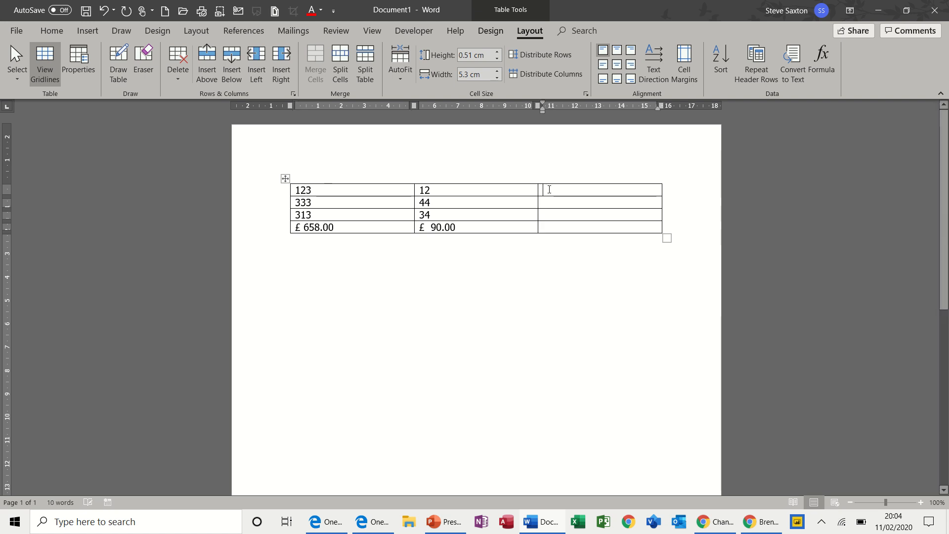
left_click(821, 58)
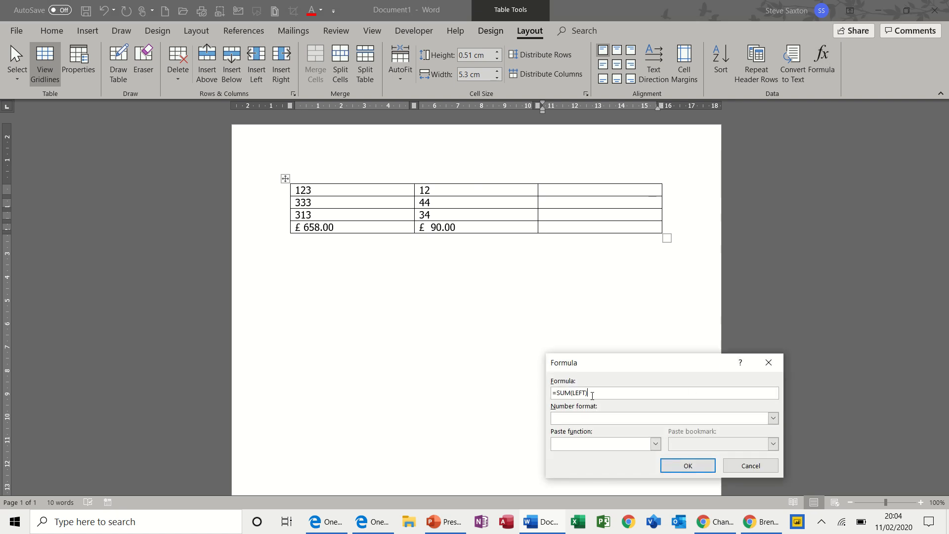
left_click_drag(599, 392, 558, 392)
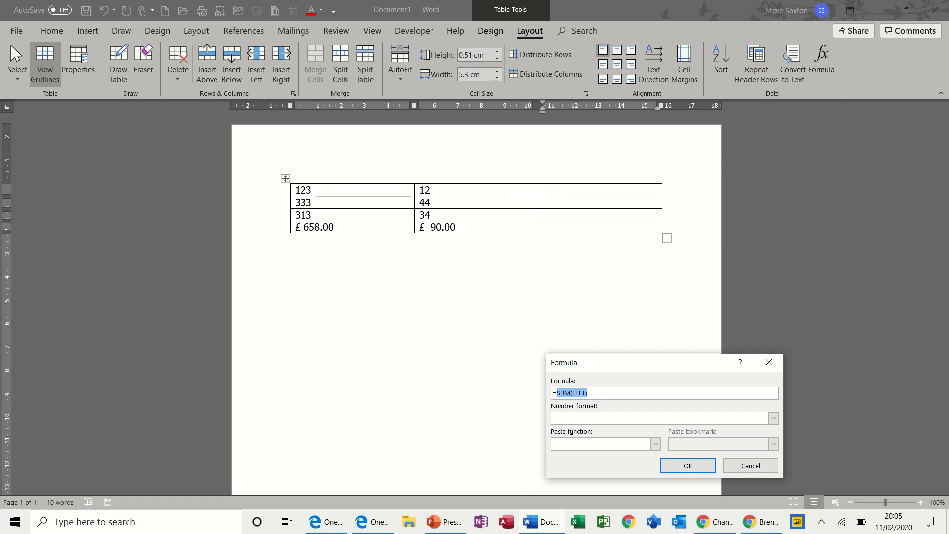
type("A1-b1")
left_click(773, 419)
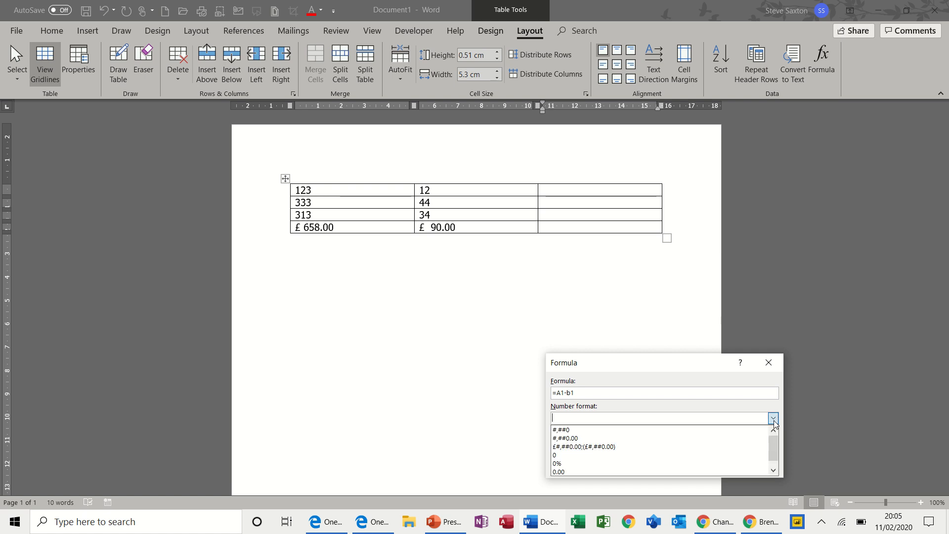
left_click(651, 444)
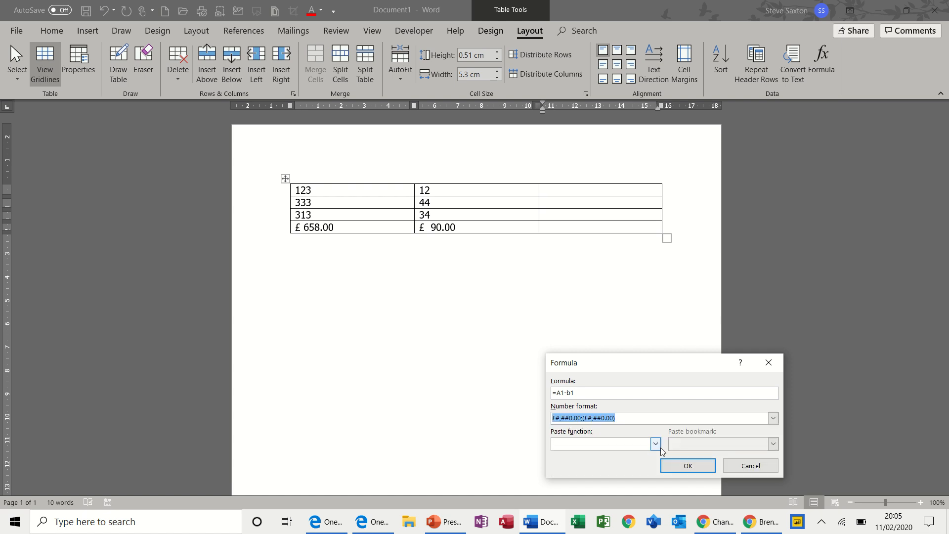
left_click(688, 467)
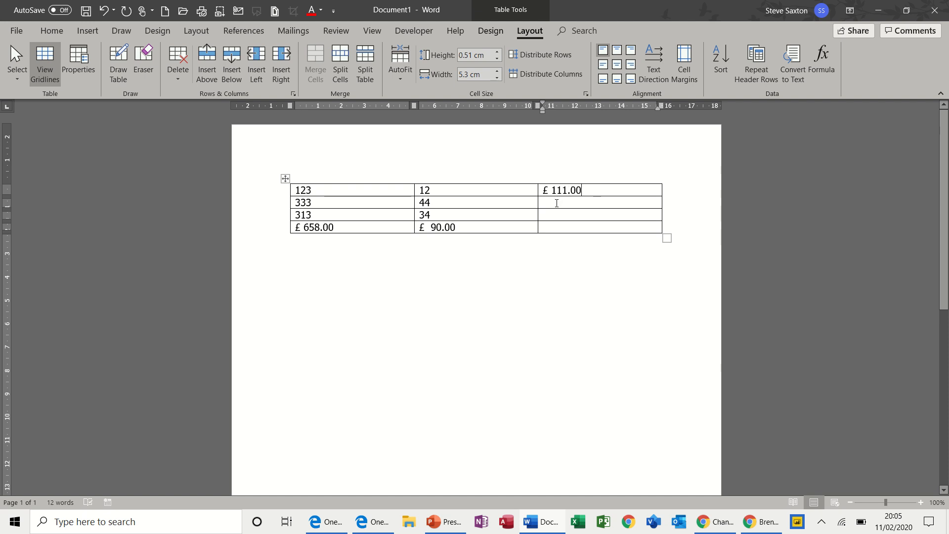
Insert the formula =IF(A2>100,1,0) in the third column's second cell
left_click(557, 203)
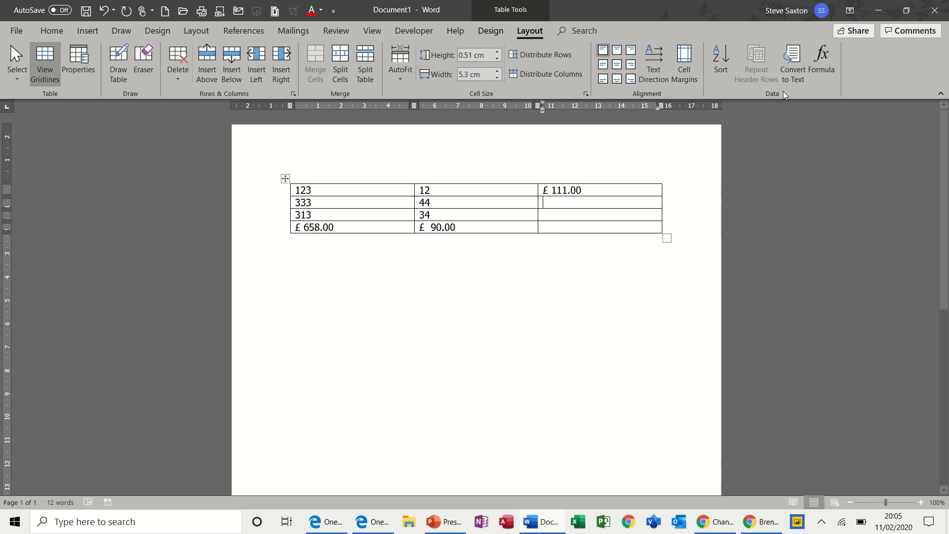
left_click(818, 64)
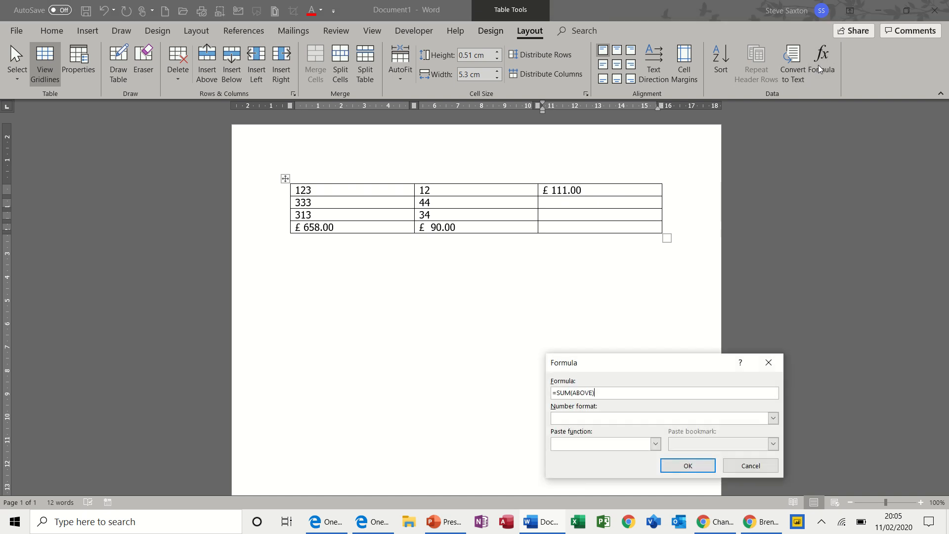
left_click_drag(606, 394, 559, 396)
key("BackSpace")
left_click(656, 445)
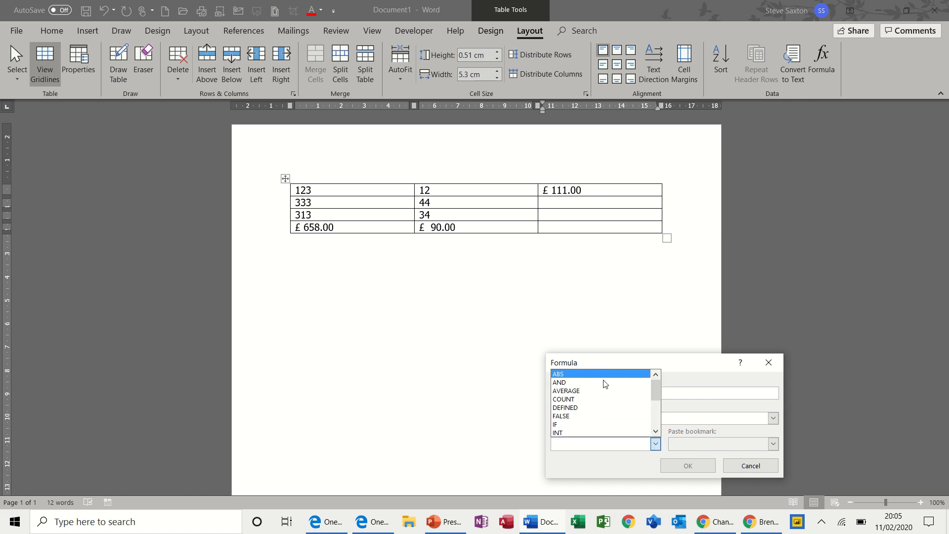
mouse_move(657, 395)
left_mouse_down()
mouse_move(658, 421)
mouse_move(656, 400)
left_mouse_up()
left_click(582, 391)
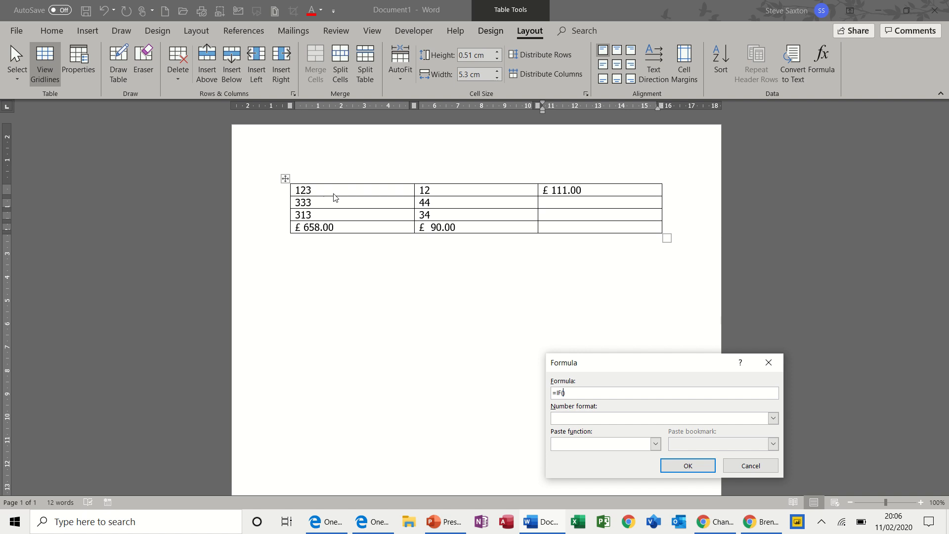
type("A")
type("1>")
type("100")
type(",1")
type("2")
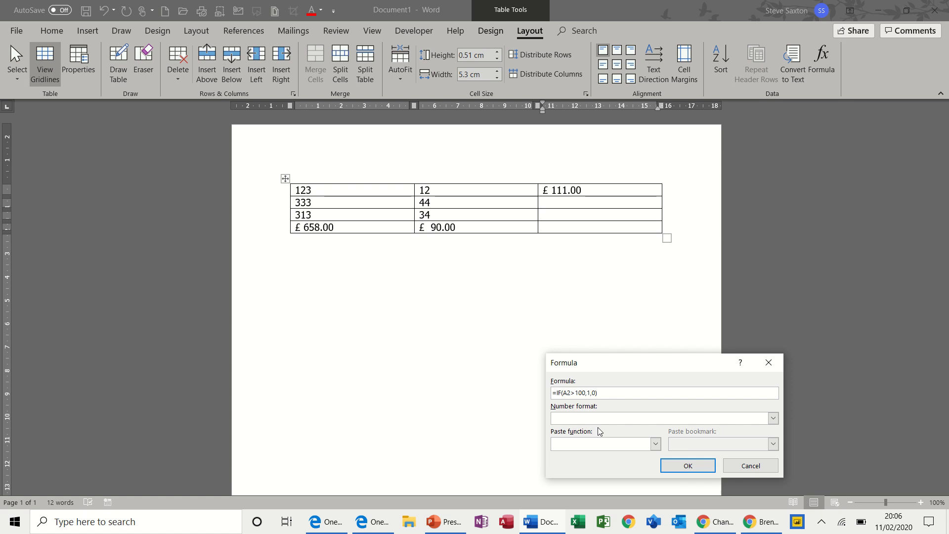
left_click(679, 467)
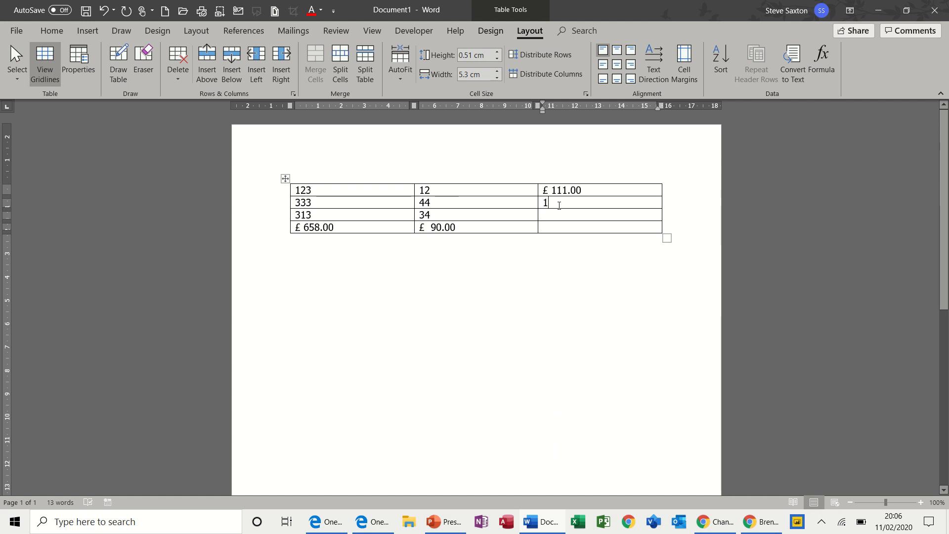
Change the first column's second value to 3 and update the IF formula result
left_click_drag(317, 206, 303, 207)
key("Delete")
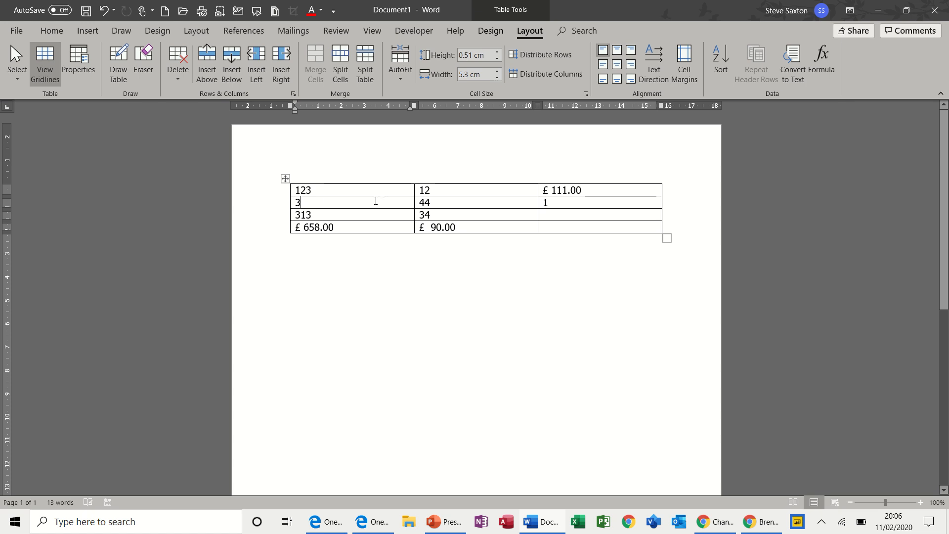
double_click(547, 203)
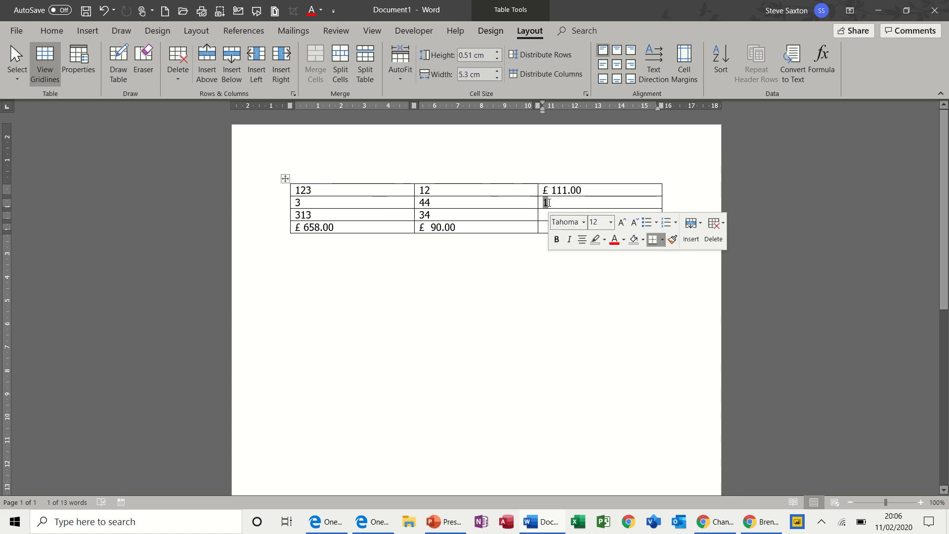
key("F9")
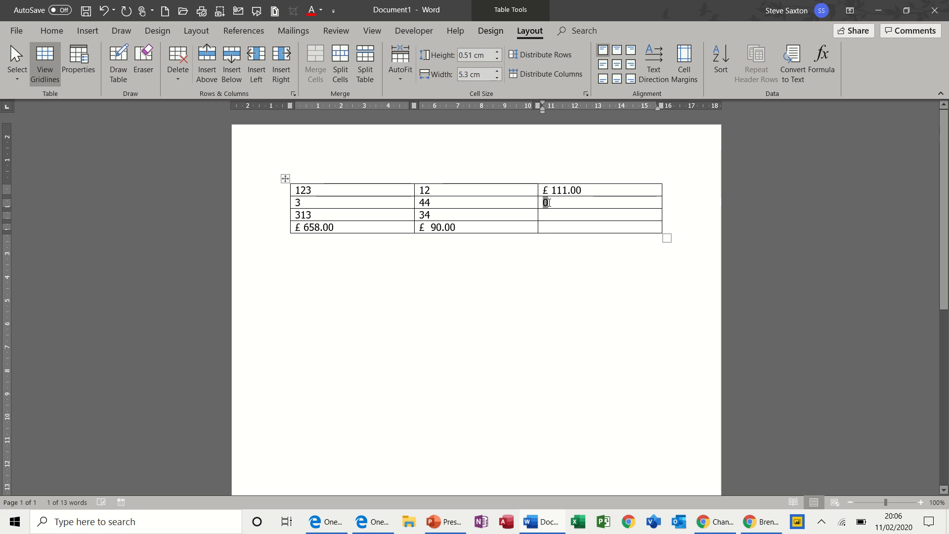
Change the first column's second value to 334 and update the IF formula result again
left_click(304, 202)
type("34")
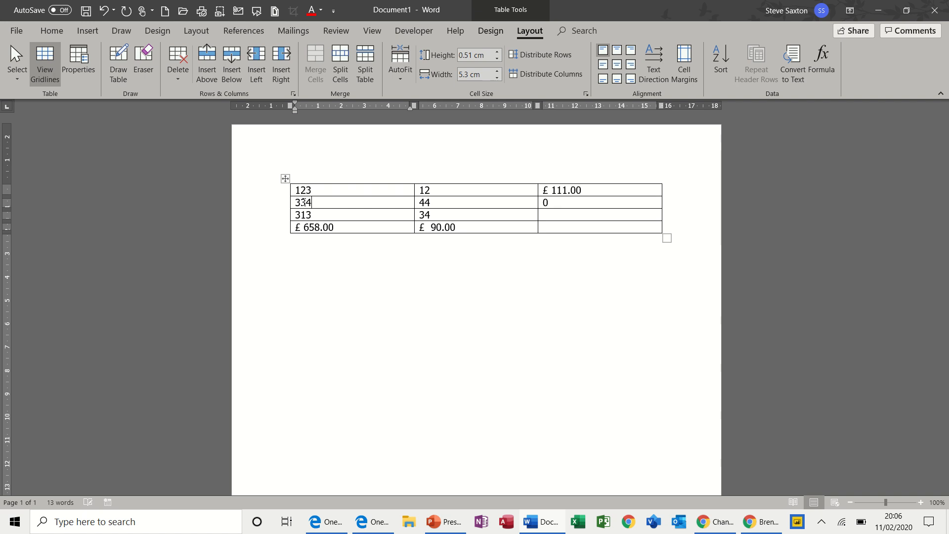
double_click(547, 202)
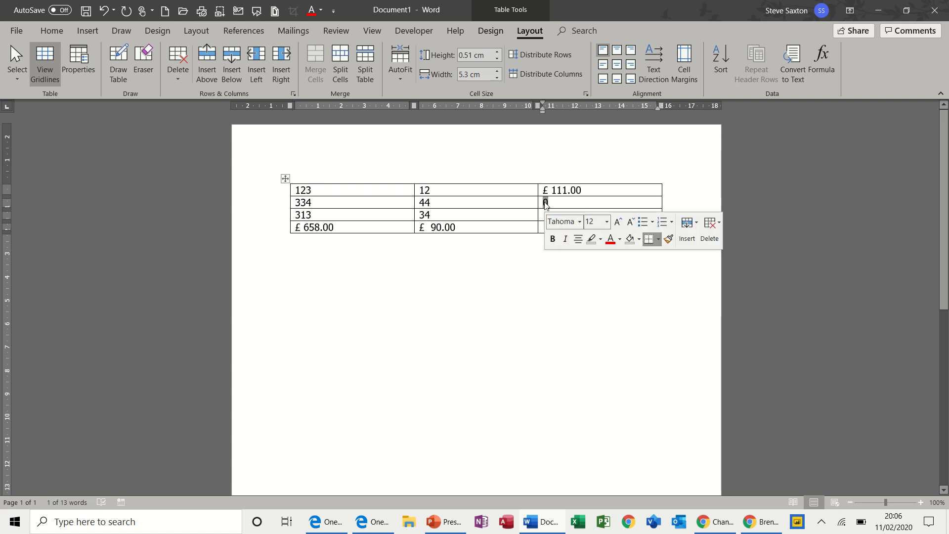
type("1")
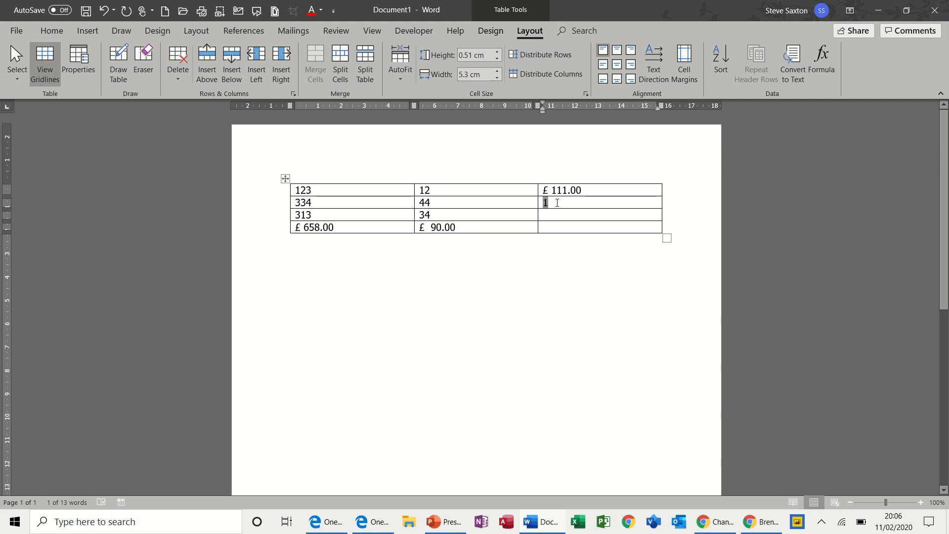
left_click(557, 202)
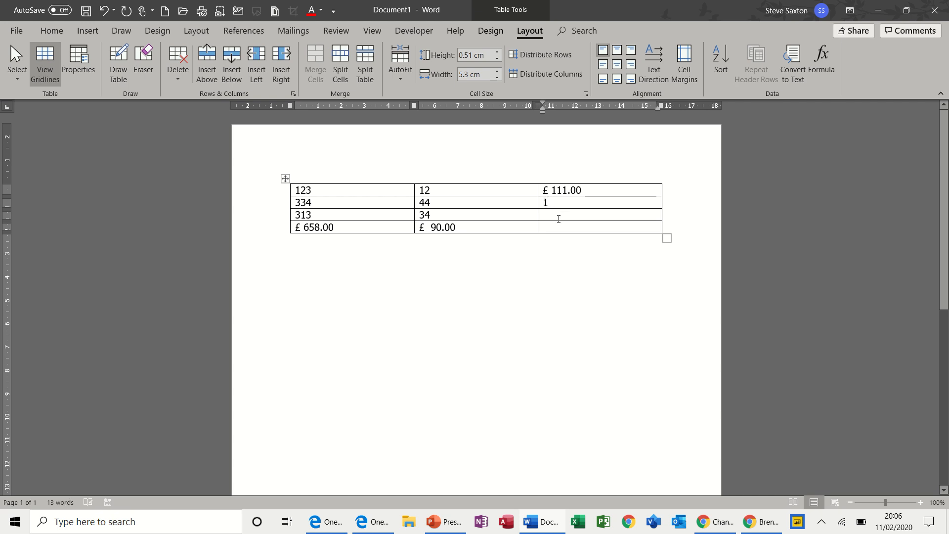
Insert the formula =AVERAGE(a3:b3) in the third column's third cell
left_click(558, 218)
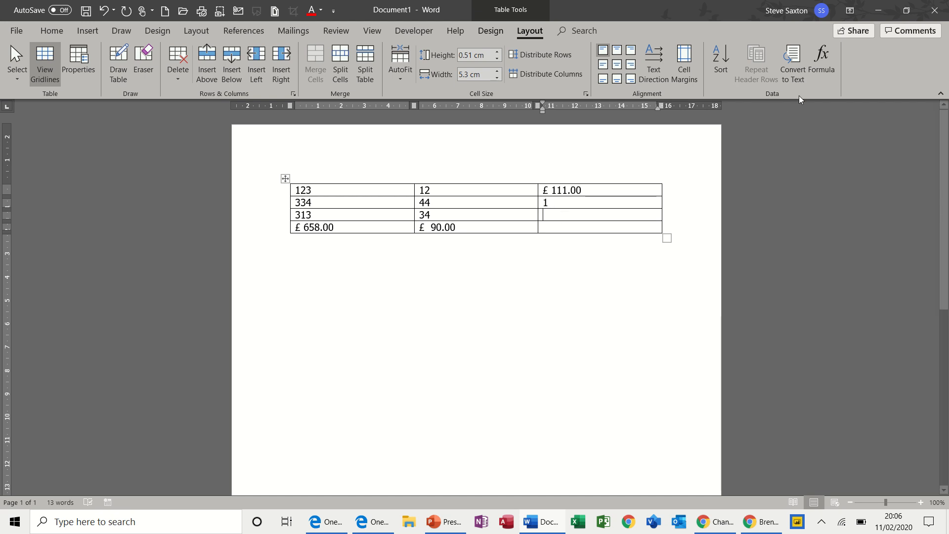
left_click(822, 62)
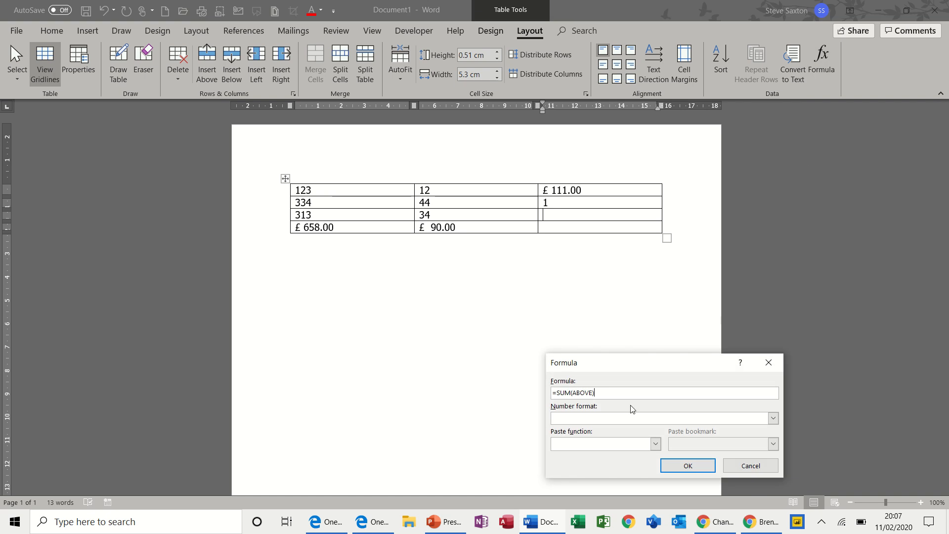
left_click_drag(611, 394, 557, 392)
key("BackSpace")
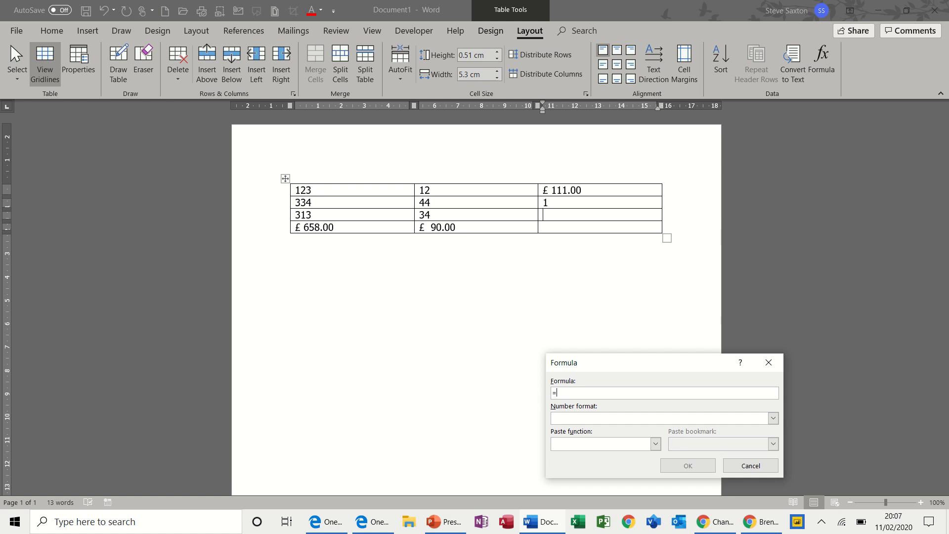
left_click(656, 444)
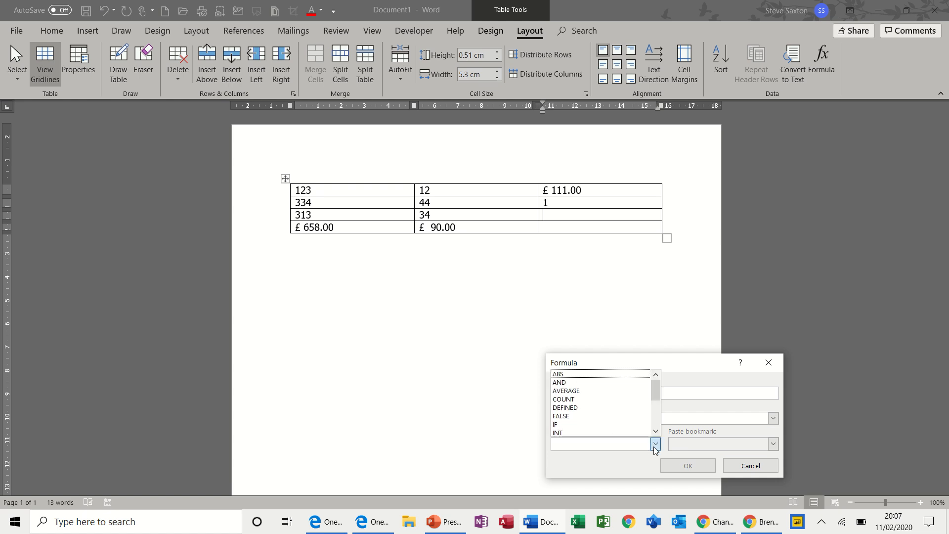
left_click(589, 391)
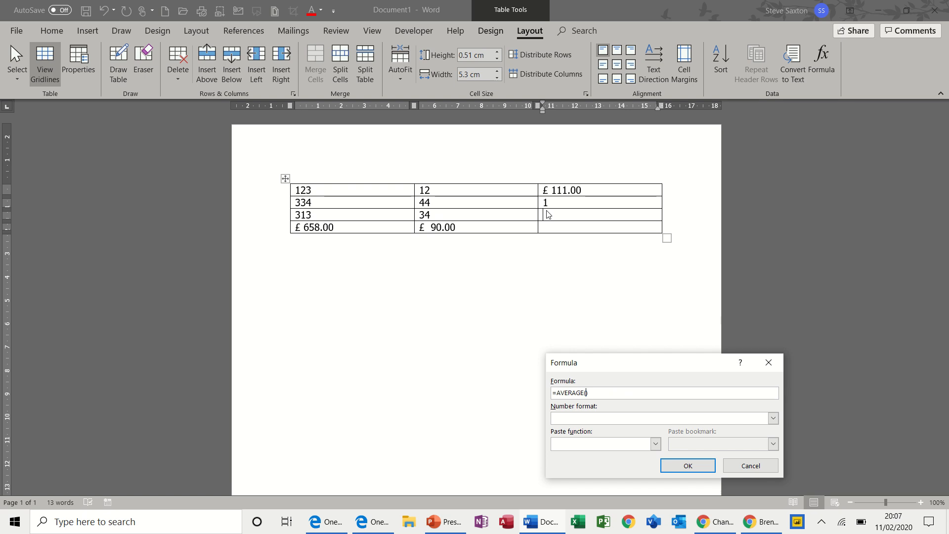
type("a3:b3")
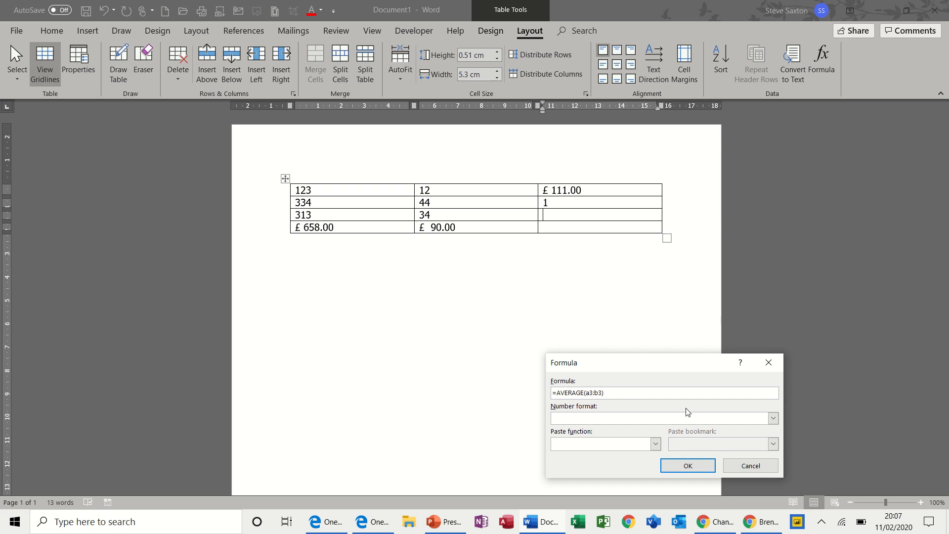
left_click(688, 466)
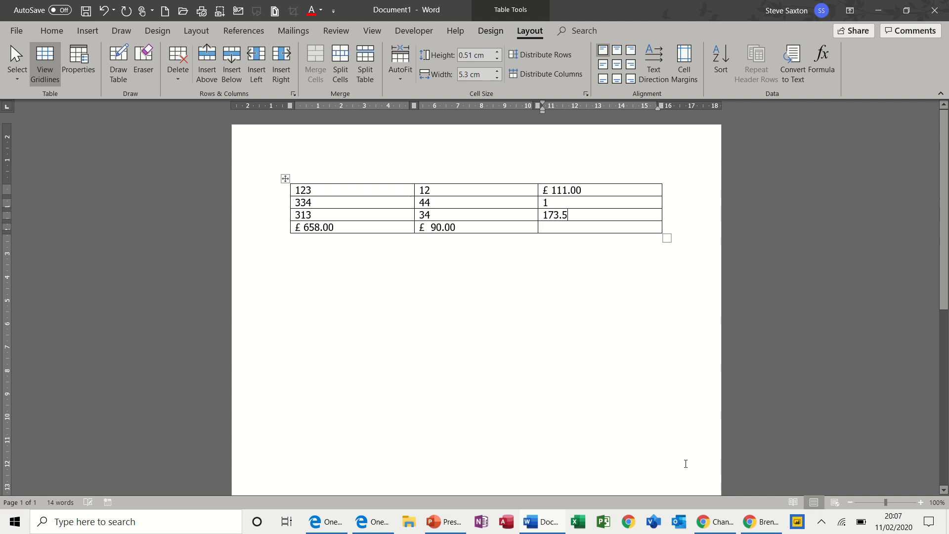
Change the third row's first two values to 100 and 50, then update the average formula
left_click_drag(311, 214, 297, 218)
type("100")
left_click_drag(432, 216, 423, 216)
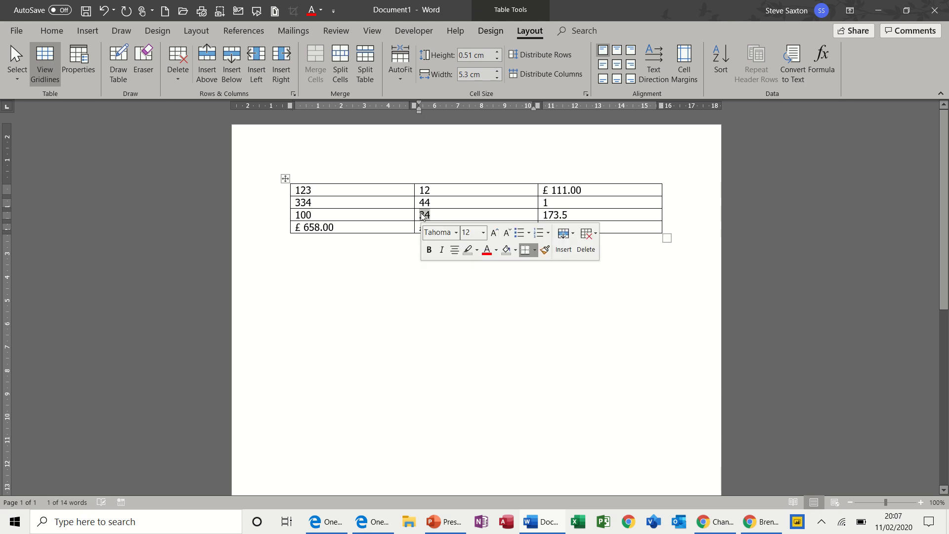
type("50")
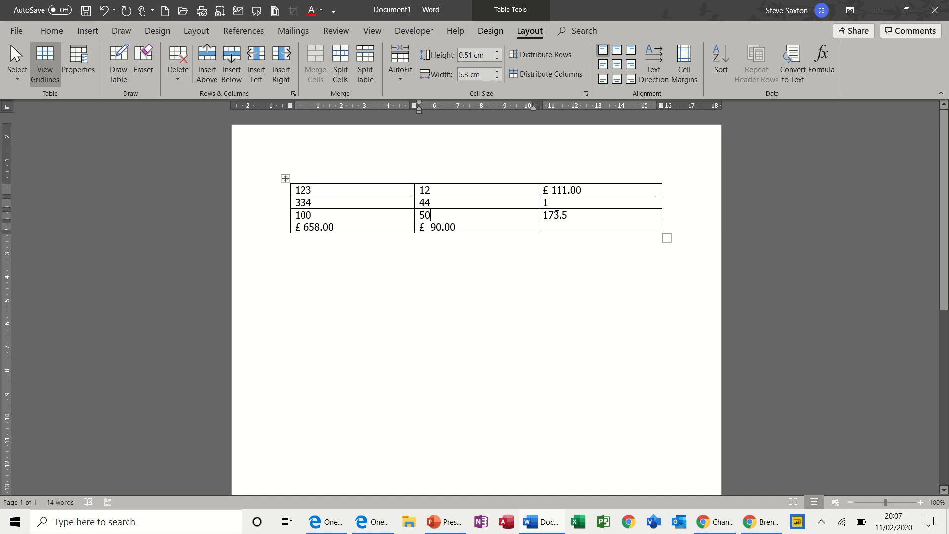
left_click_drag(569, 214, 541, 215)
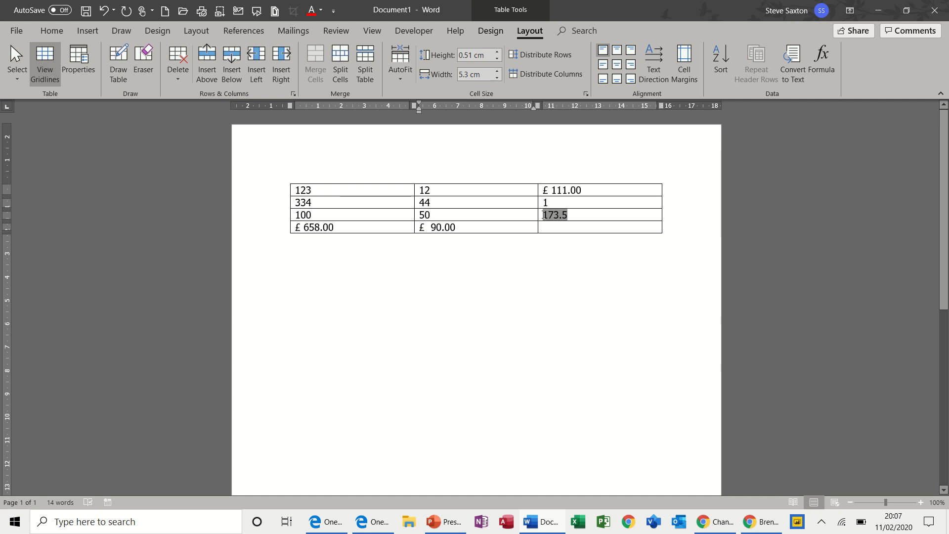
key("F9")
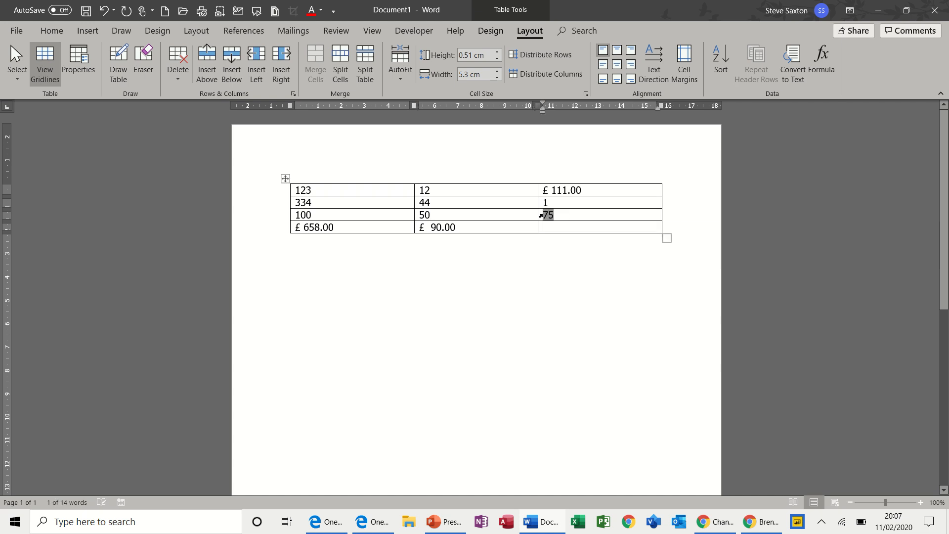
left_click(562, 215)
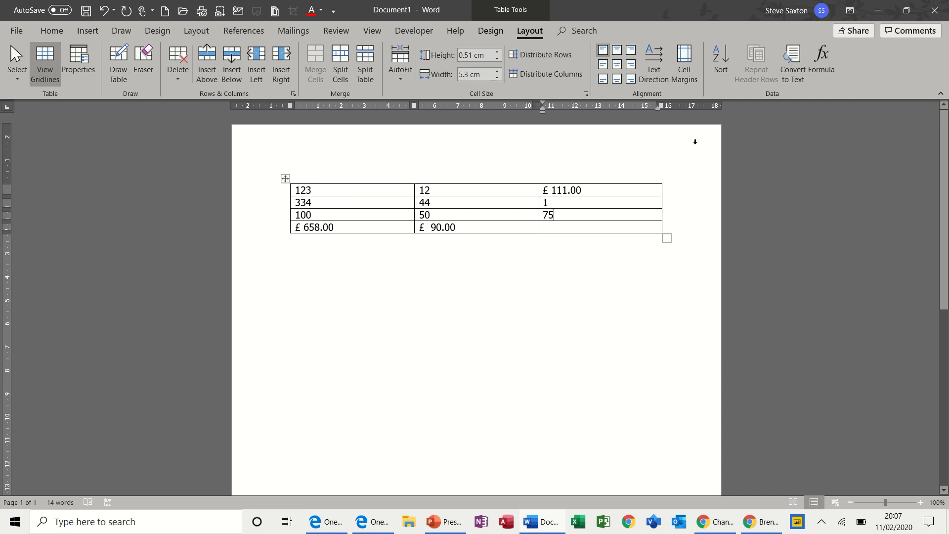
left_click(825, 61)
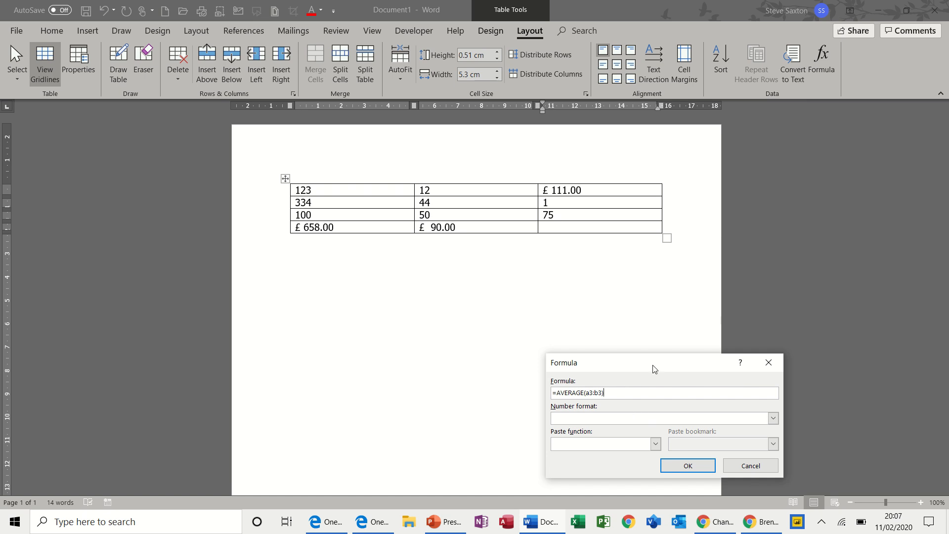
left_click_drag(653, 366, 681, 174)
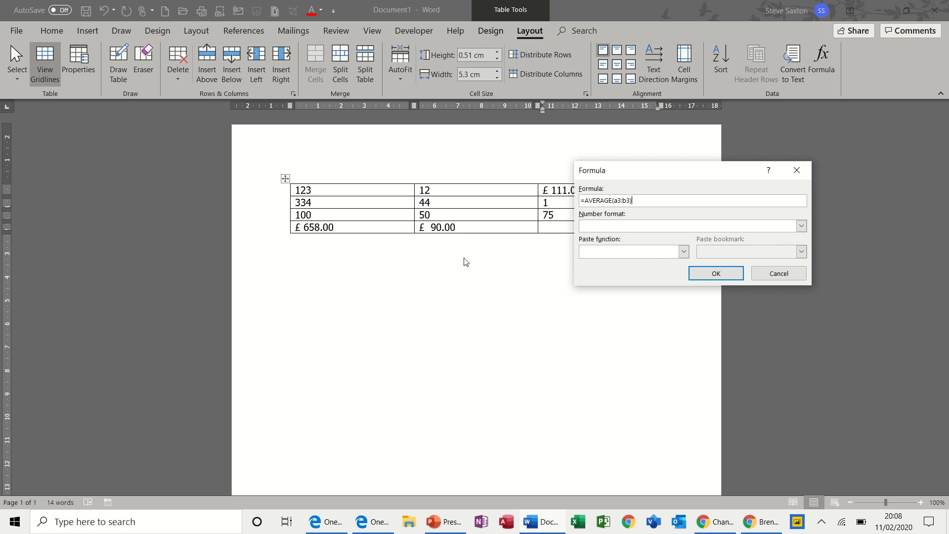
left_click(778, 275)
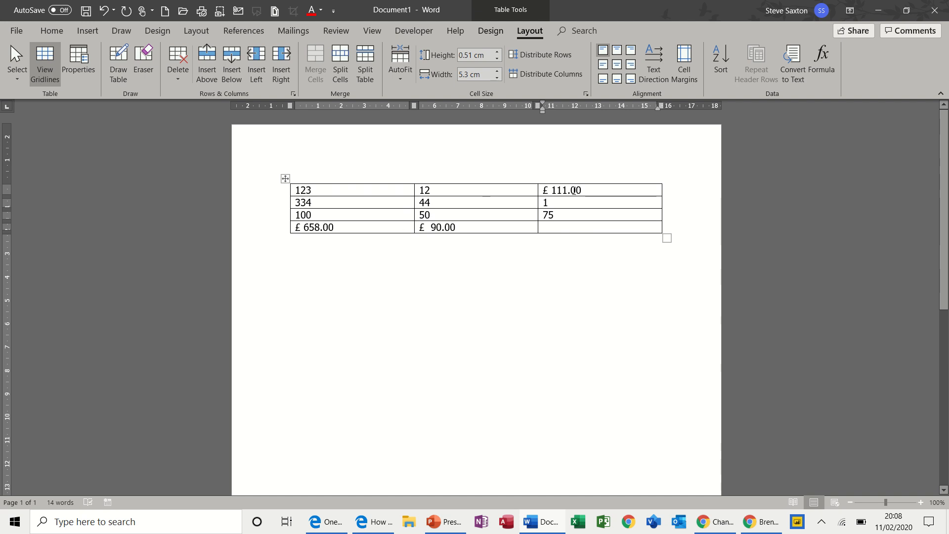
Clear the values from the top three cells of the first and second columns
left_click_drag(584, 191, 542, 191)
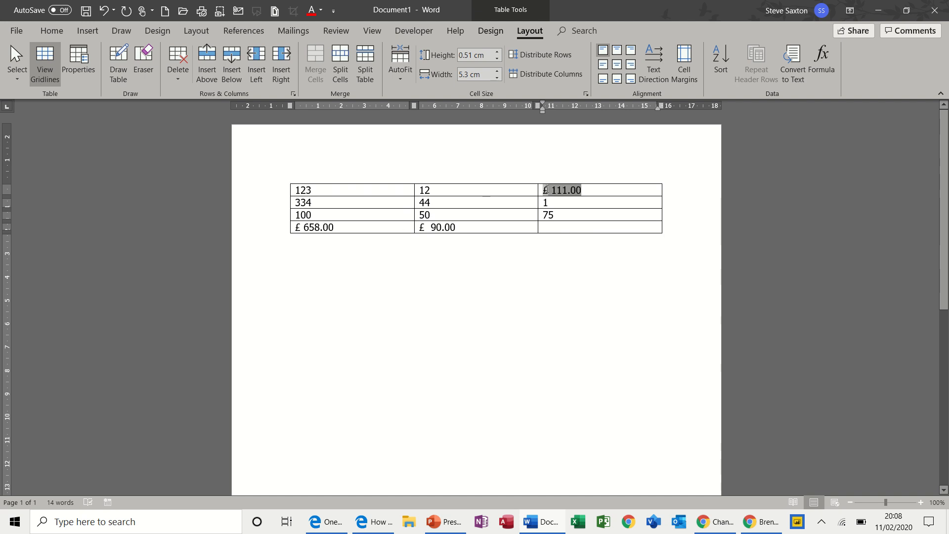
double_click(302, 190)
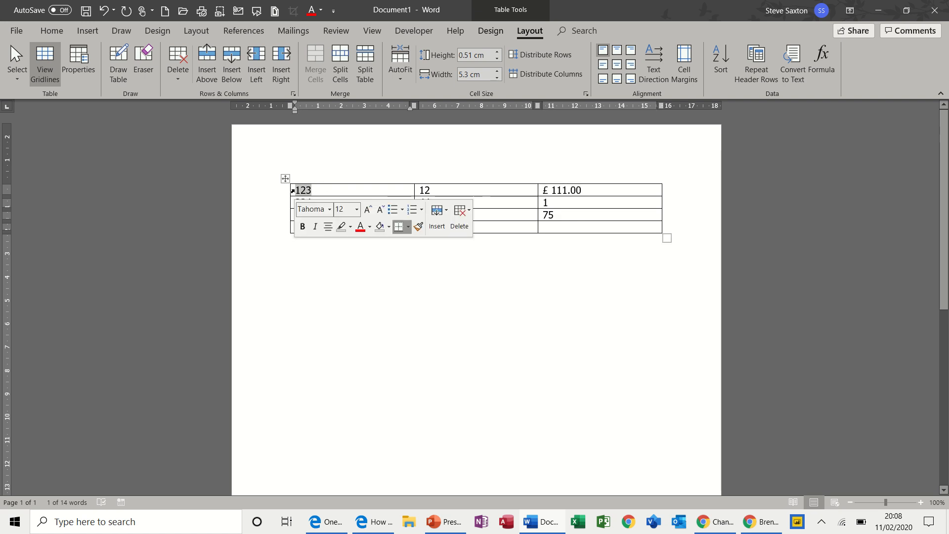
key("Delete")
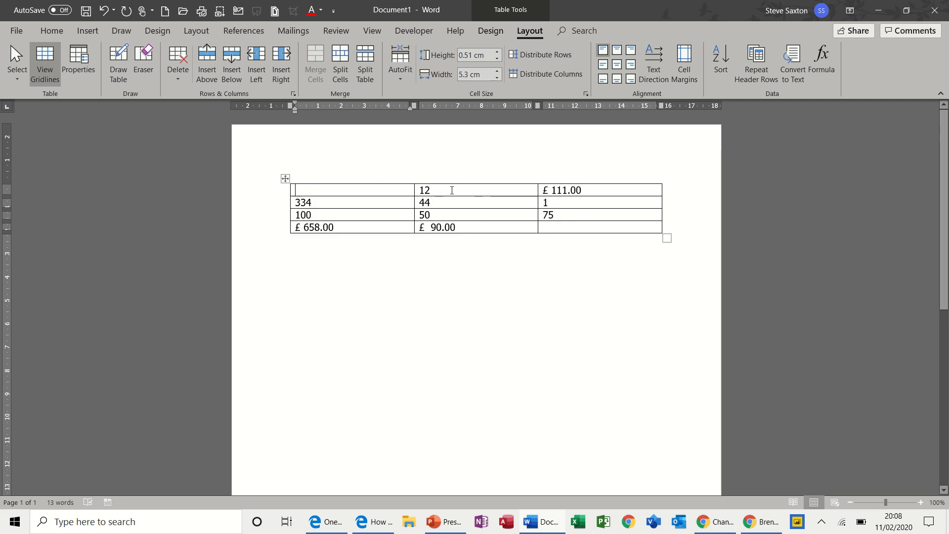
left_click_drag(451, 190, 417, 215)
key("Delete")
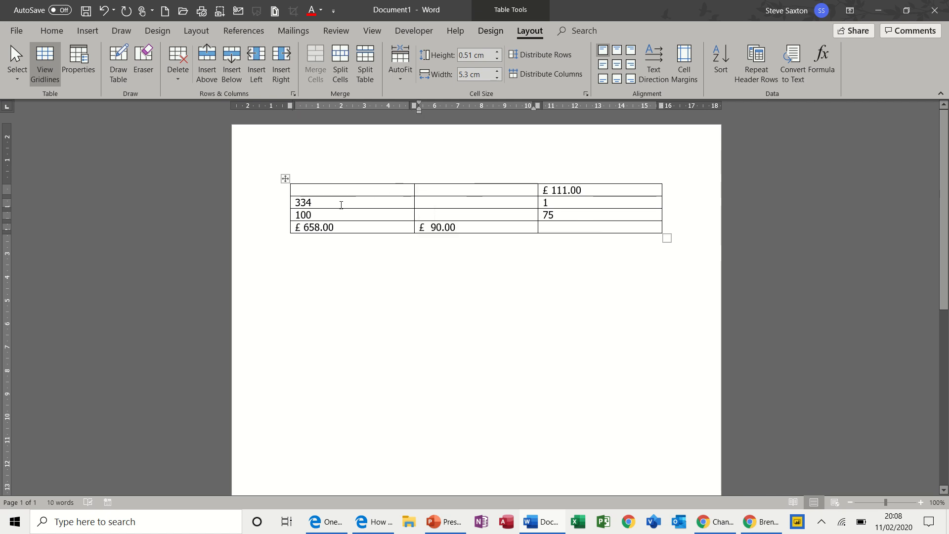
left_click_drag(341, 204, 306, 222)
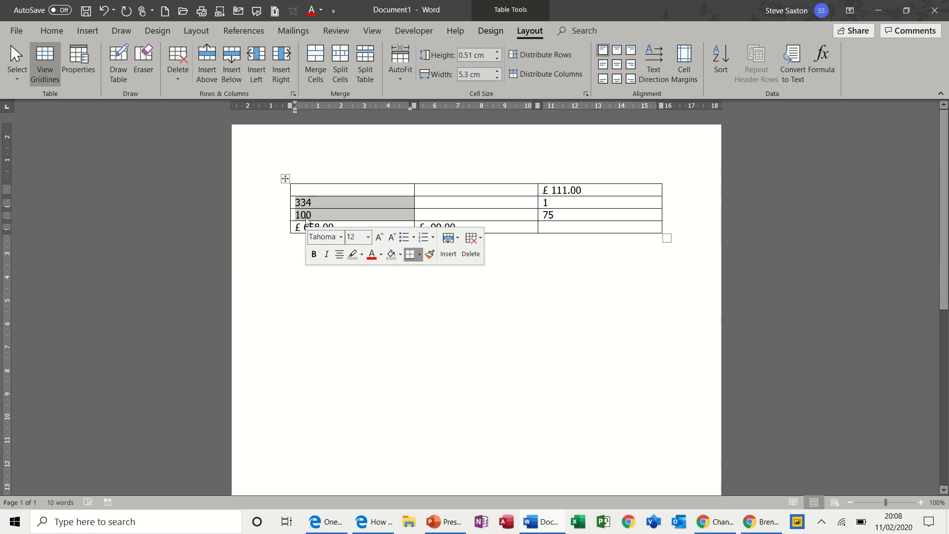
key("Delete")
left_click(304, 203)
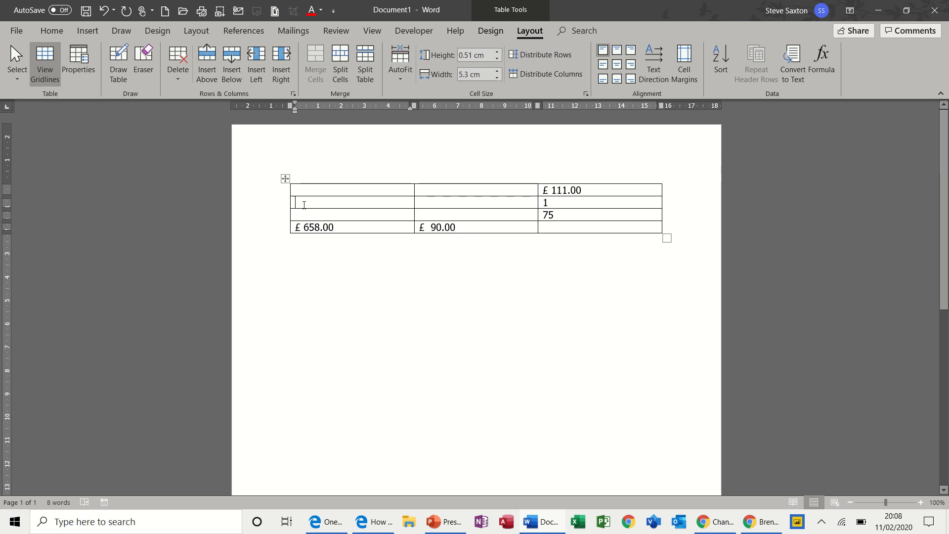
left_click(285, 179)
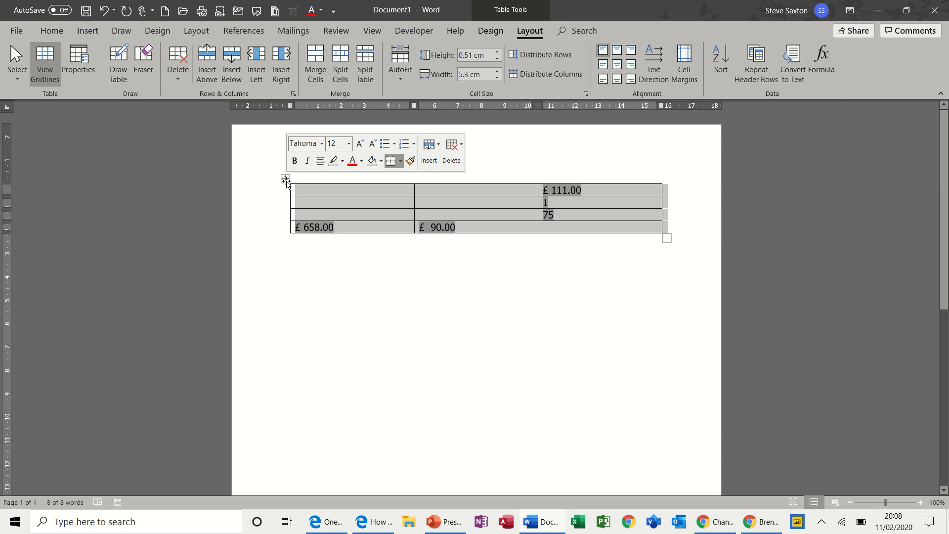
key("alt")
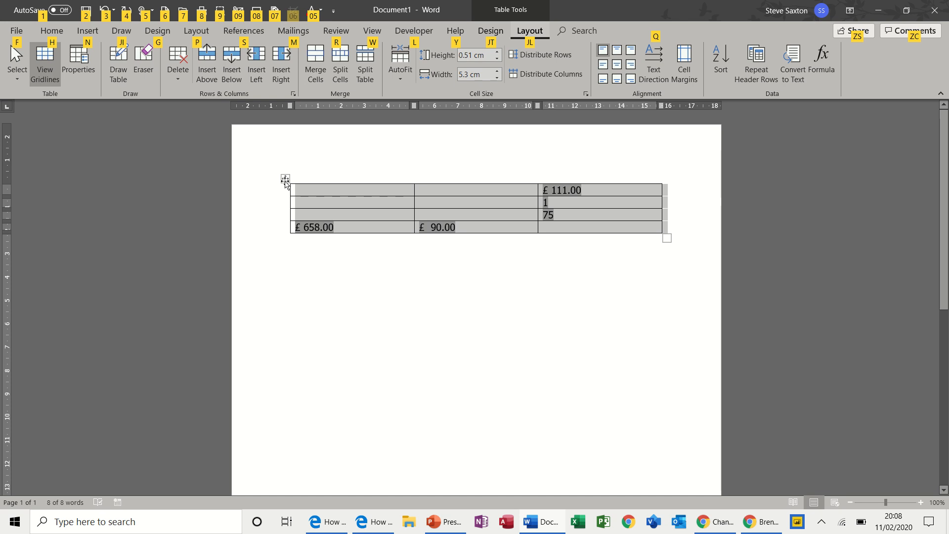
left_click(302, 192)
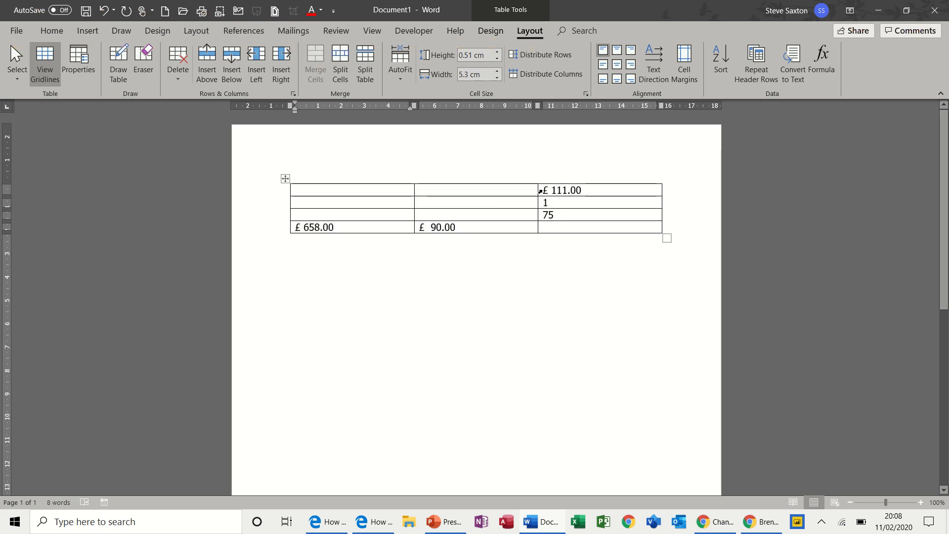
Update the formula results in the third column and in the bottom totals row
left_click_drag(542, 191, 582, 193)
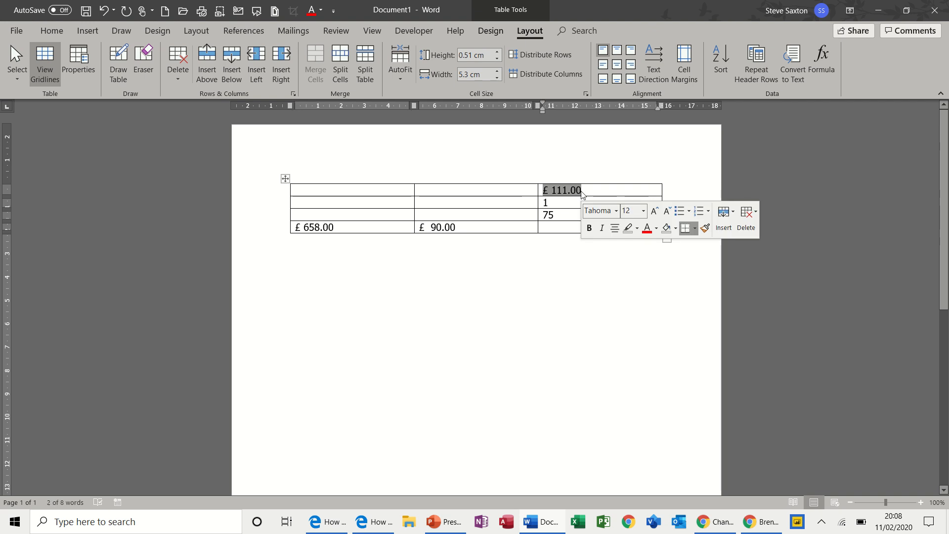
key("F9")
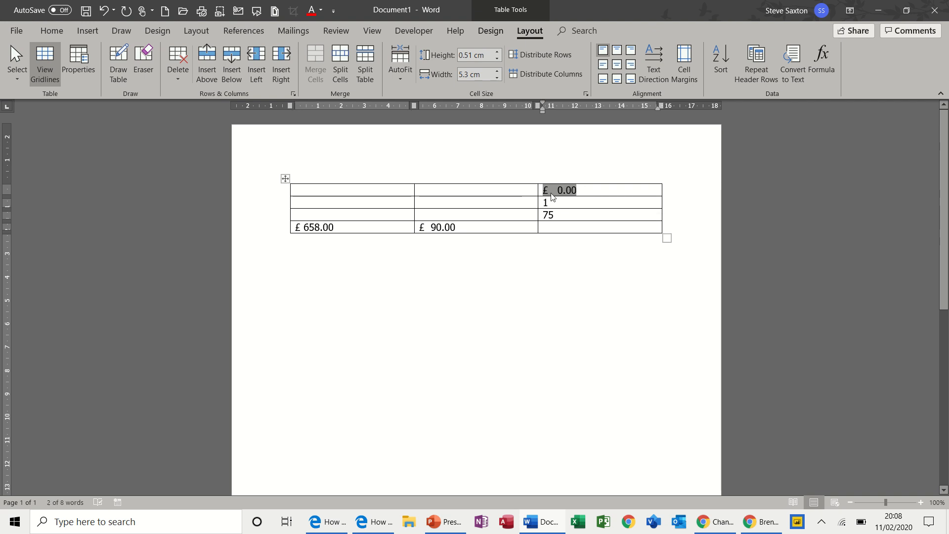
left_click_drag(543, 202, 552, 214)
key("F9")
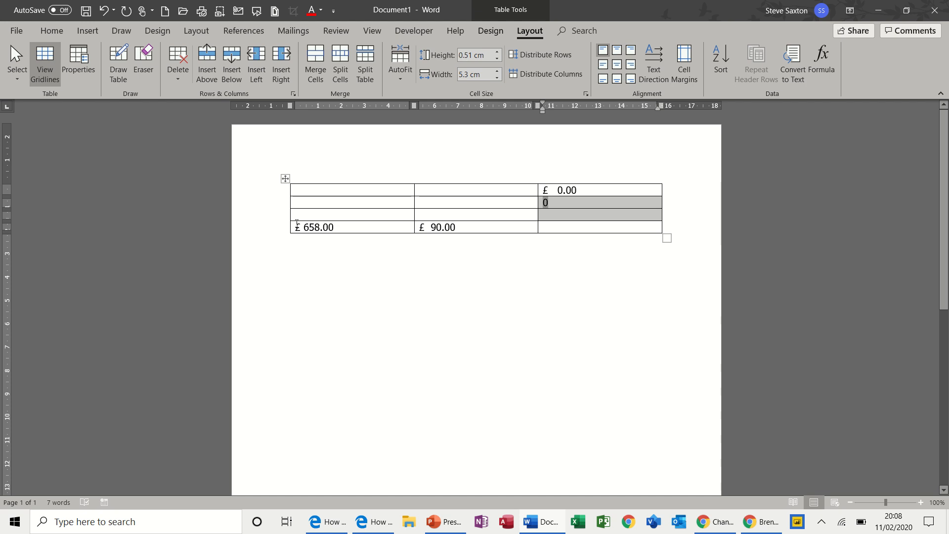
left_click_drag(293, 225, 446, 231)
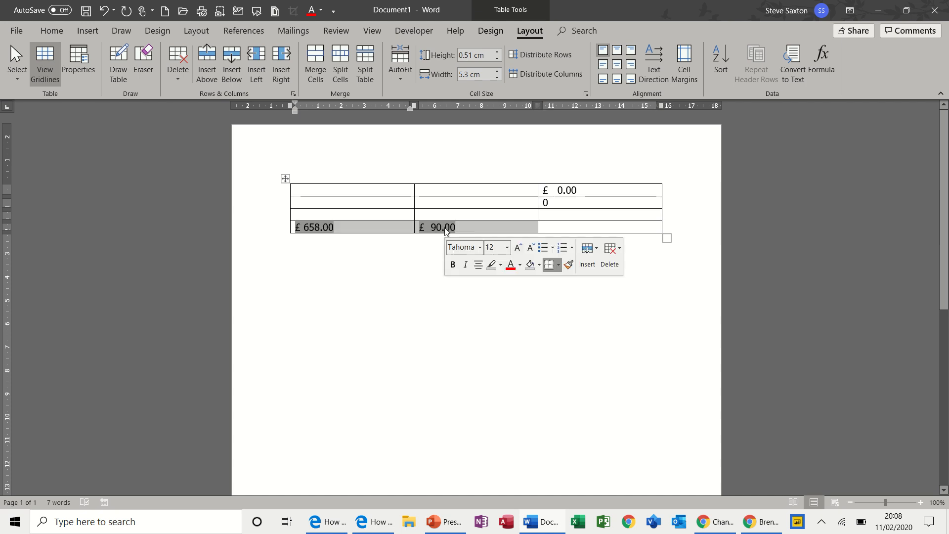
key("F9")
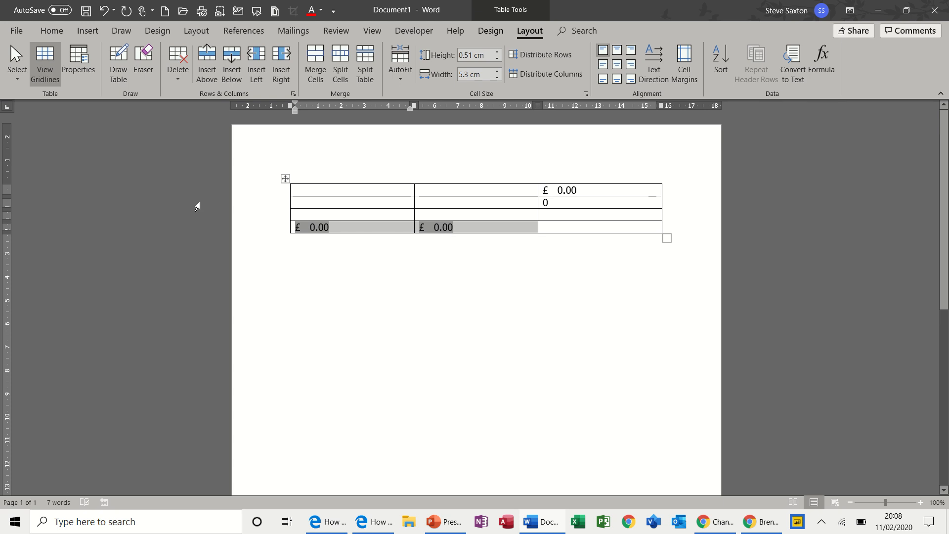
Enter 34, 44 and 4 in the first column's top three cells and update that column's total
left_click(311, 191)
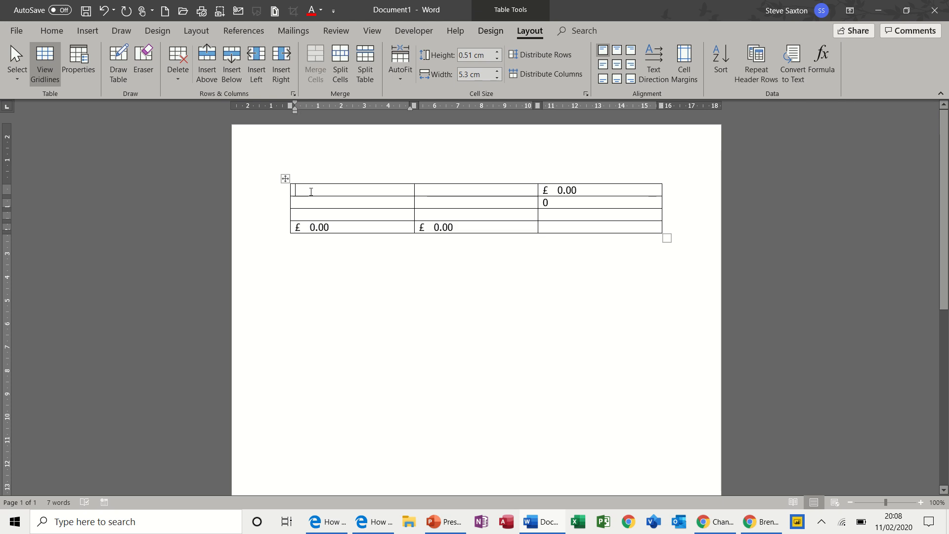
type("34")
key("Down")
type("44")
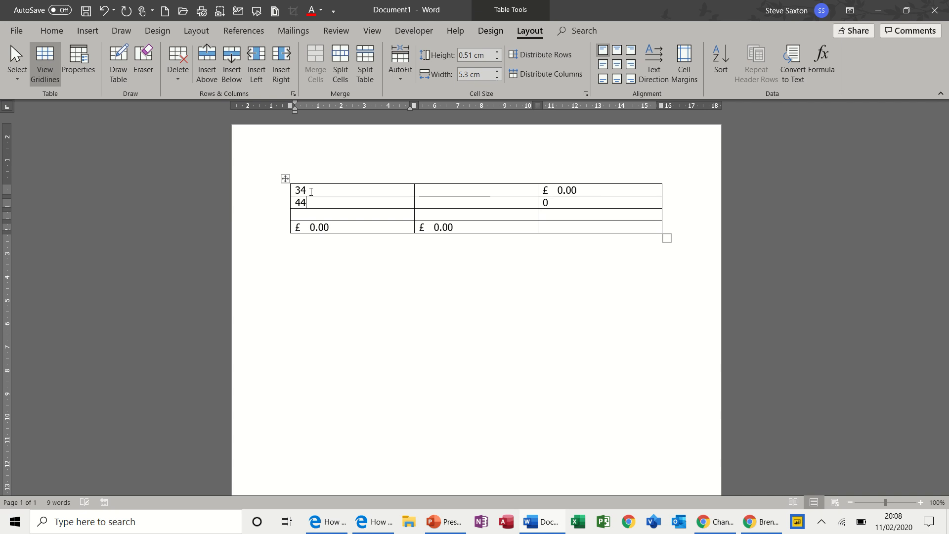
key("Down")
type("4")
key("Down")
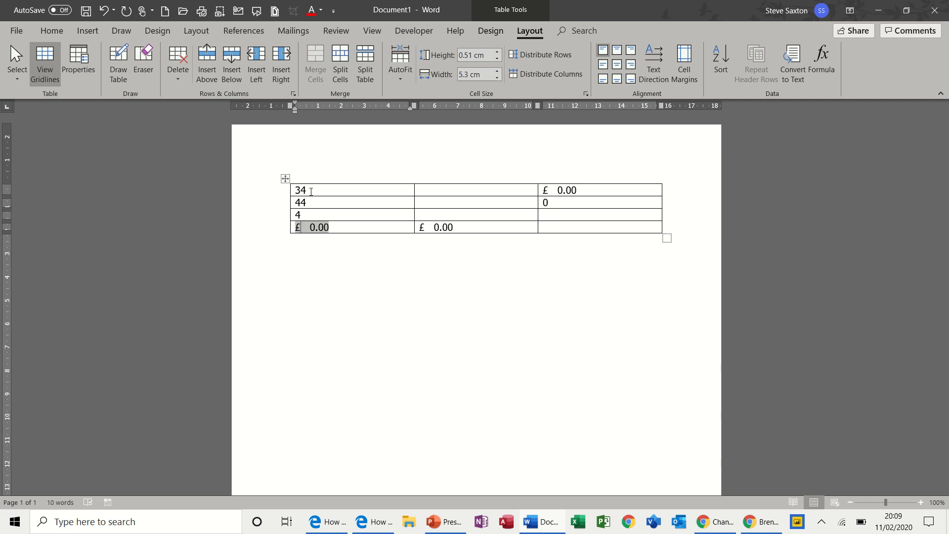
key("F9")
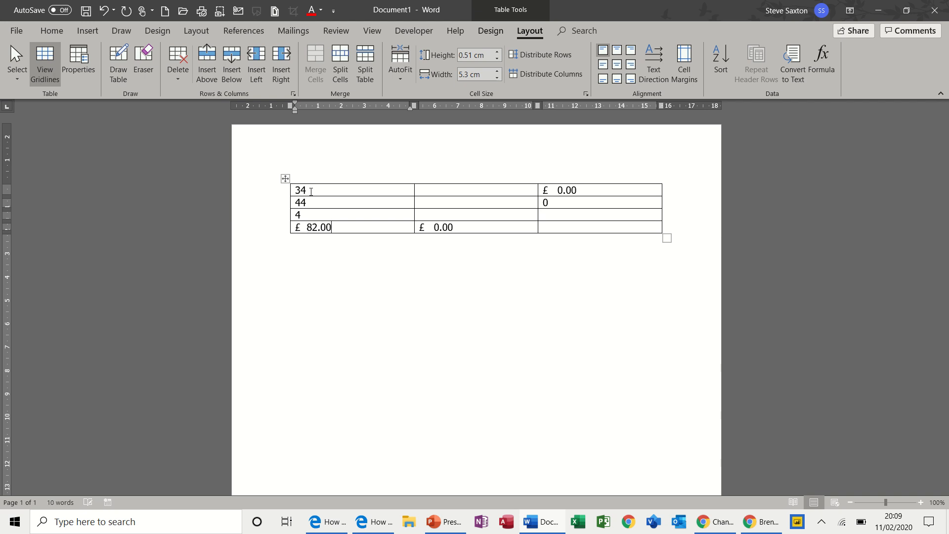
Enter 34, 44 and 44 in the second column's top three cells and update that column's total
left_click(446, 193)
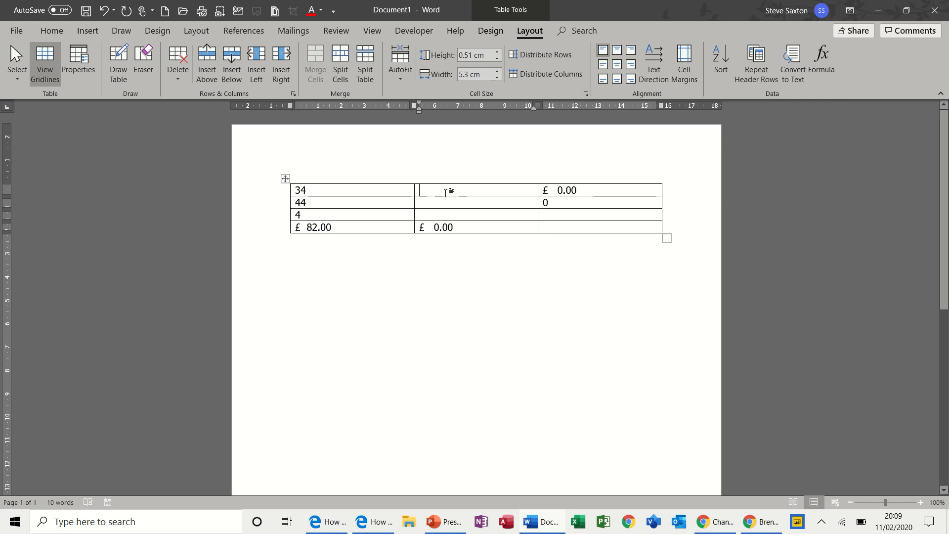
type("34")
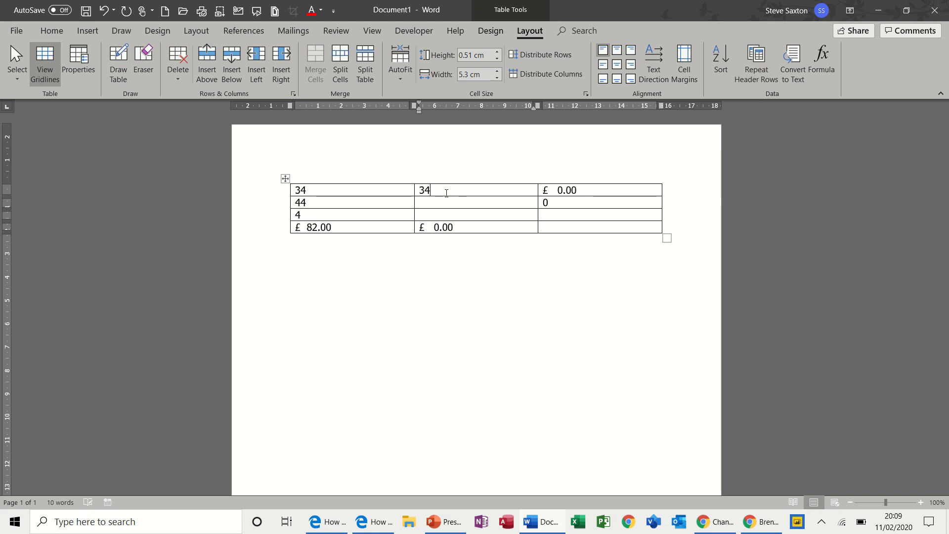
key("Down")
type("44")
key("Down")
type("44")
key("Down")
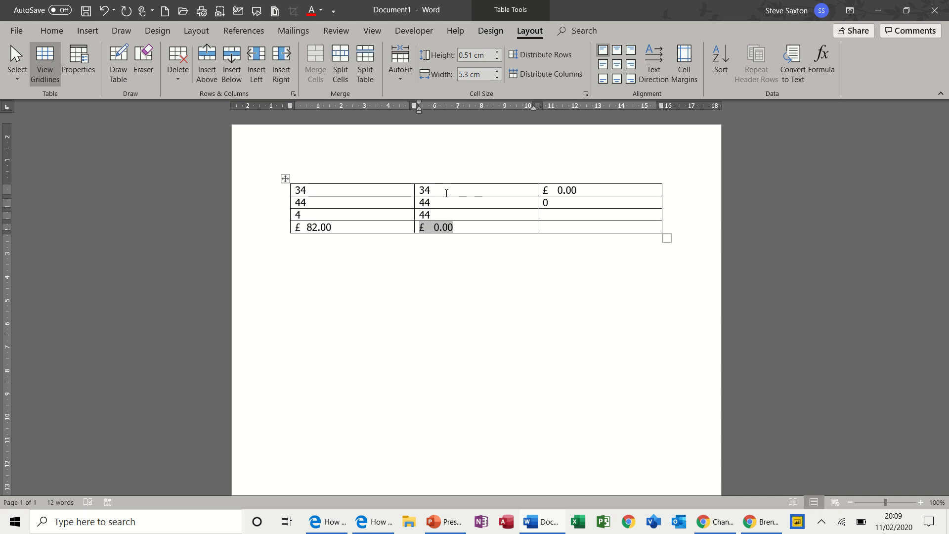
key("F9")
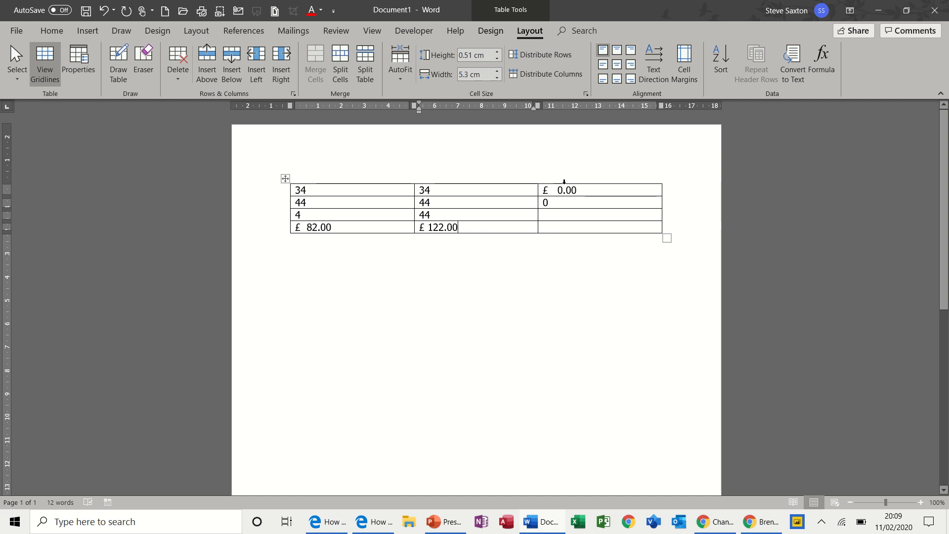
Open the IF formula in the third column's second cell to examine it
left_click_drag(552, 191, 578, 191)
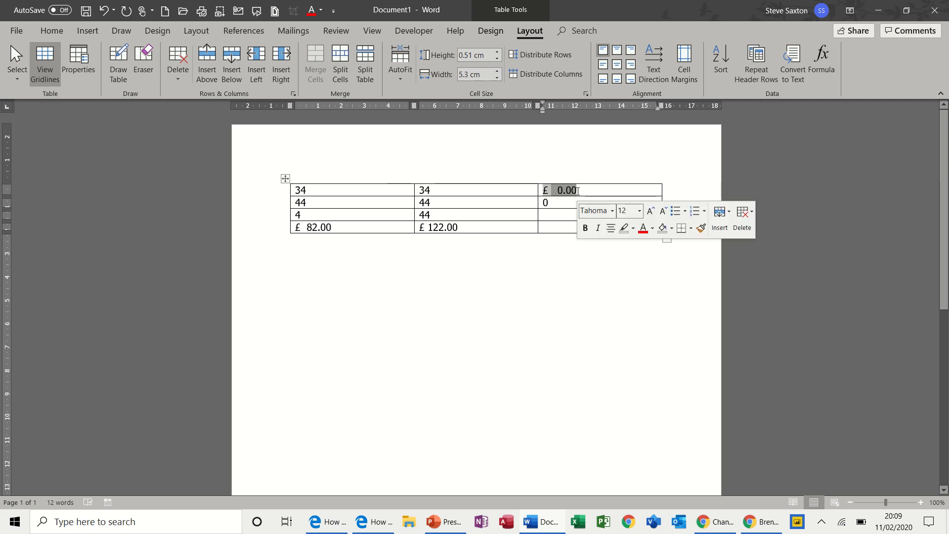
left_click(577, 191)
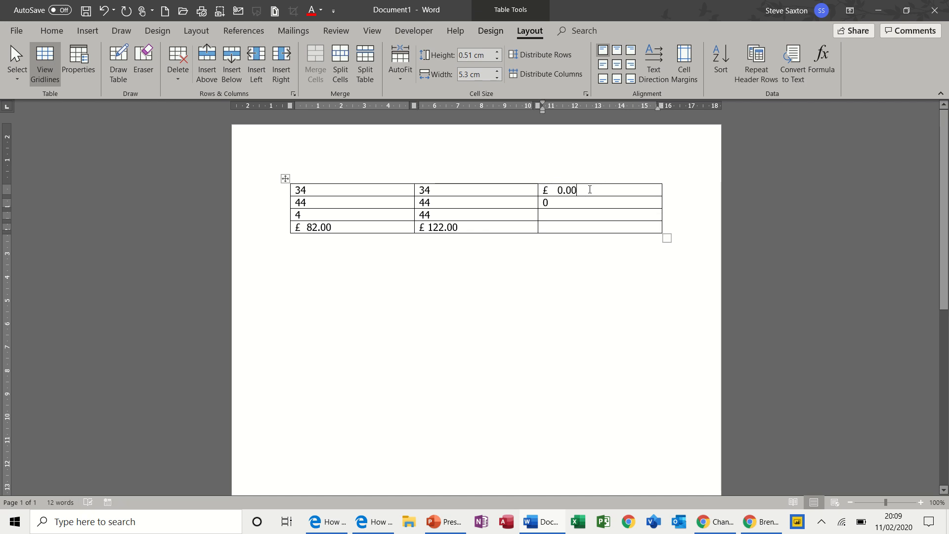
left_click_drag(581, 190, 544, 193)
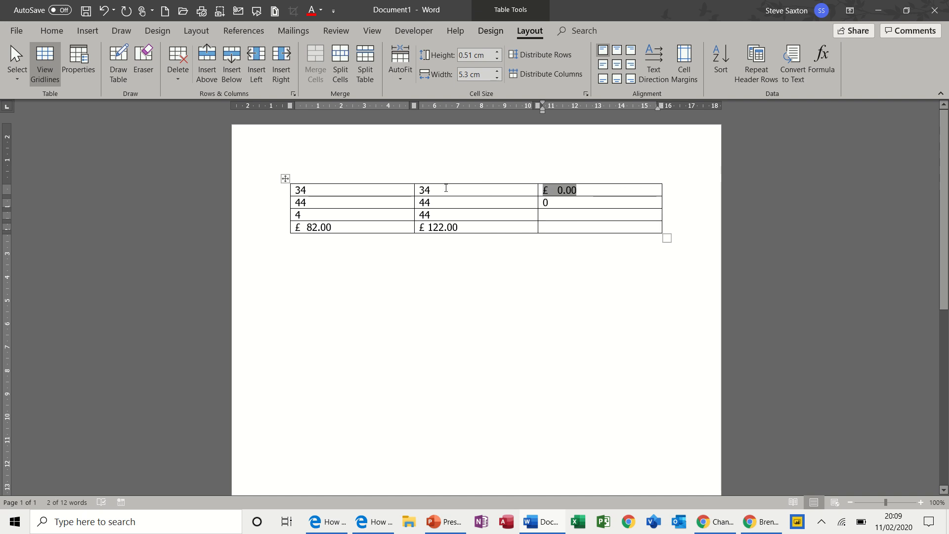
mouse_move(554, 193)
left_mouse_down()
mouse_move(584, 192)
mouse_move(545, 193)
left_mouse_up()
left_click_drag(549, 203, 540, 201)
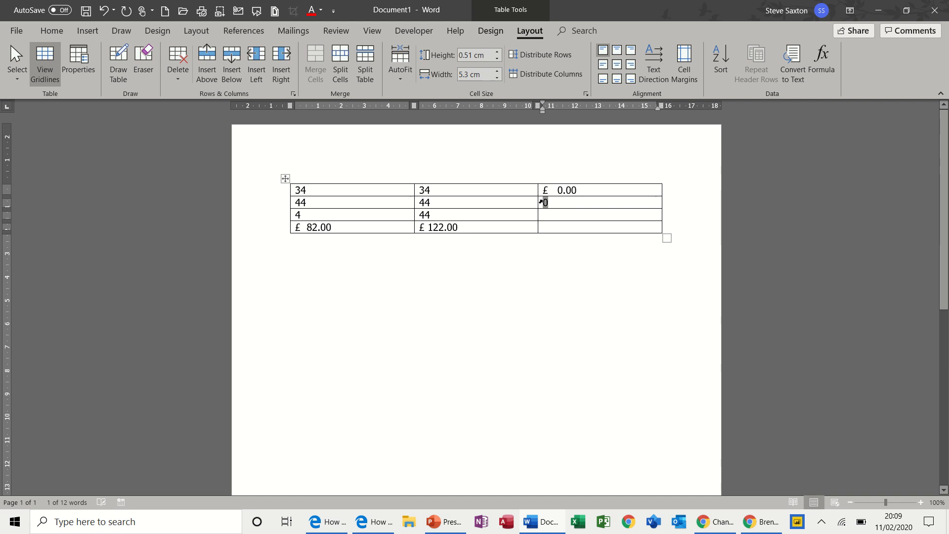
left_click(545, 202)
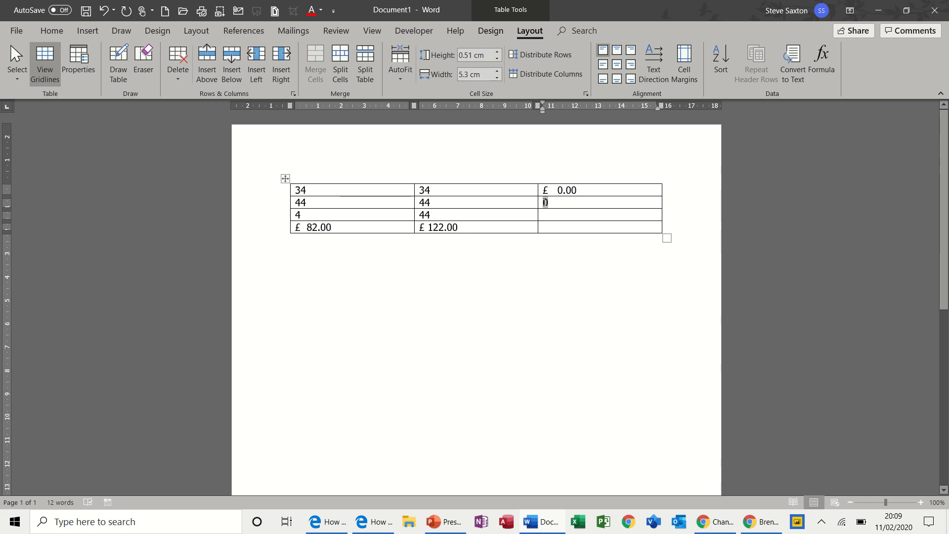
left_click(815, 56)
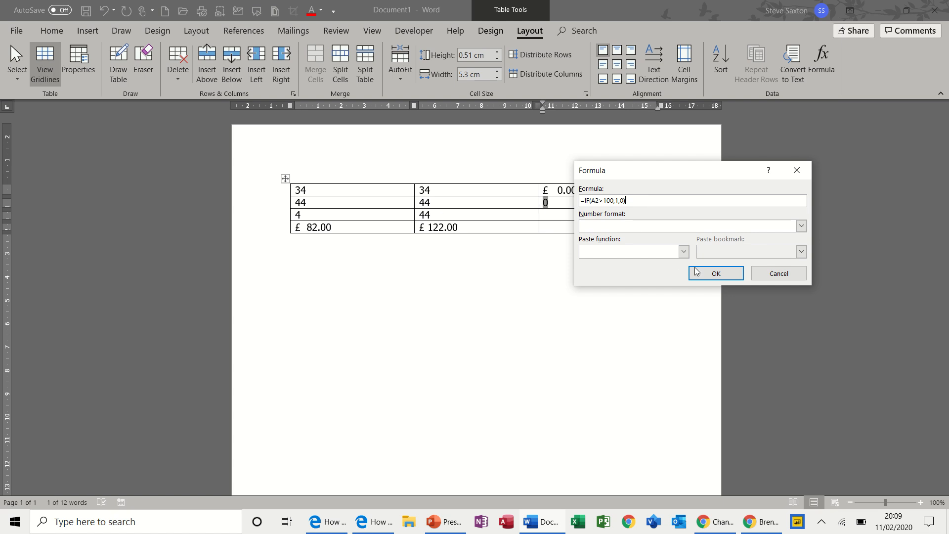
left_click(705, 273)
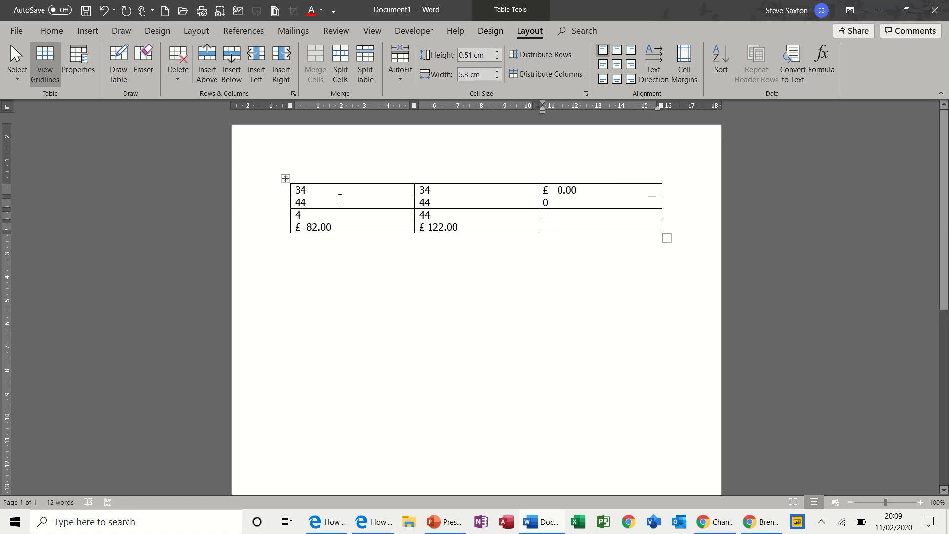
Change the first column's second value to 444 and update the IF formula result
left_click(339, 201)
type("4")
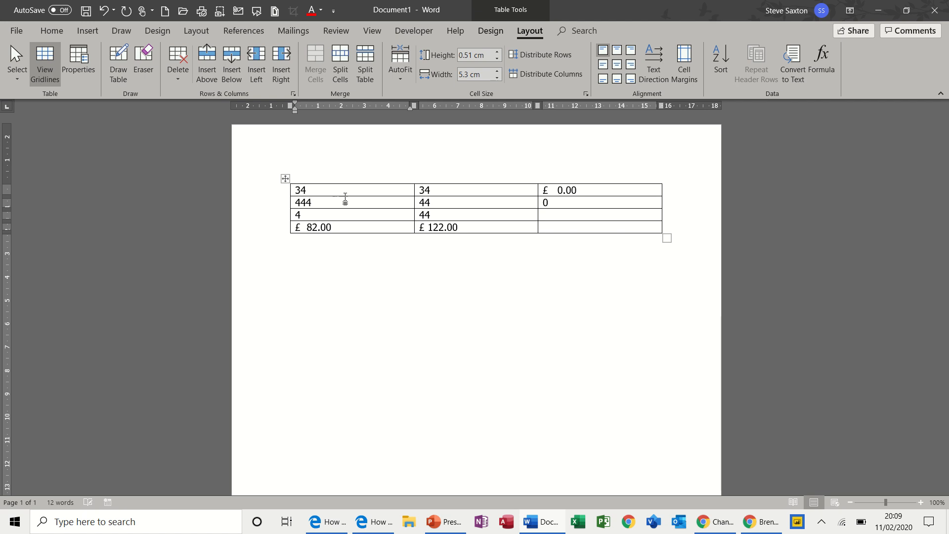
double_click(545, 203)
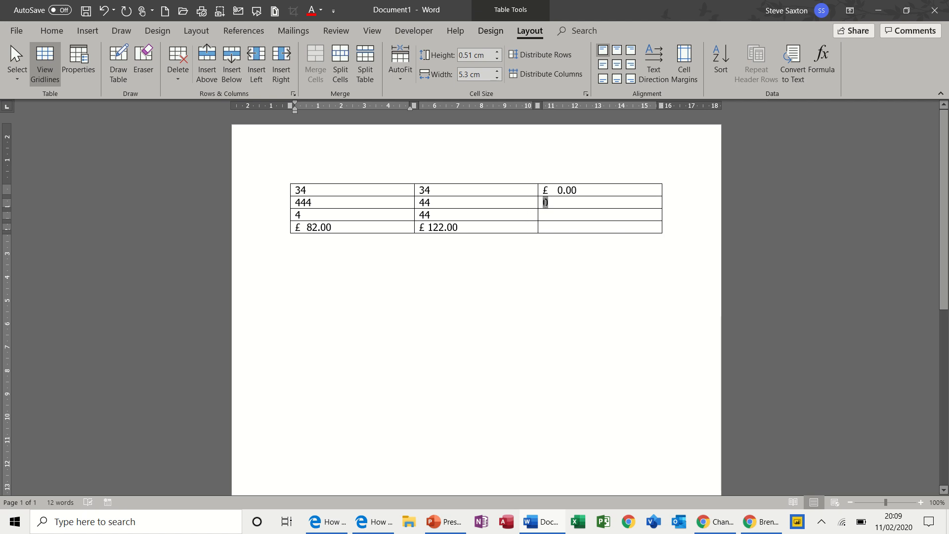
key("F9")
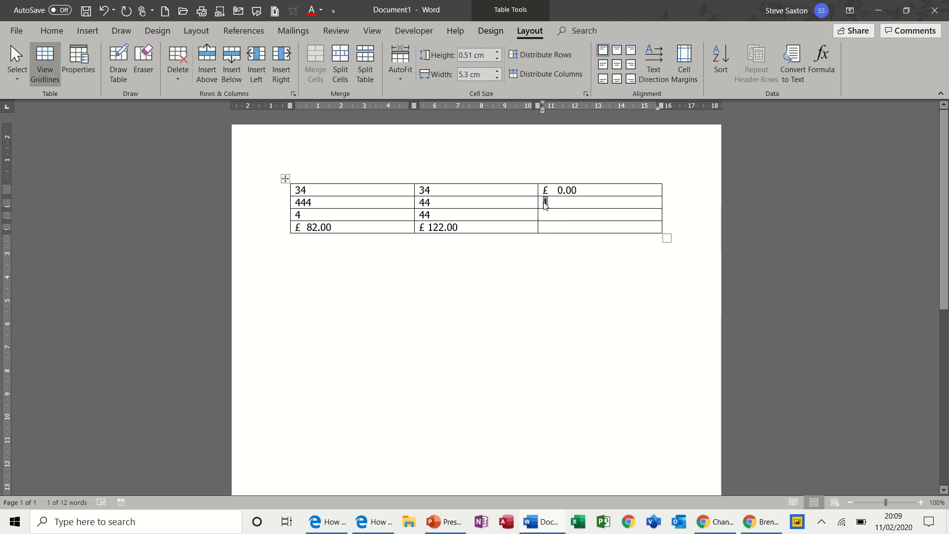
Open the difference formula in the third column's first cell to examine it and its currency format
left_click_drag(580, 190, 544, 190)
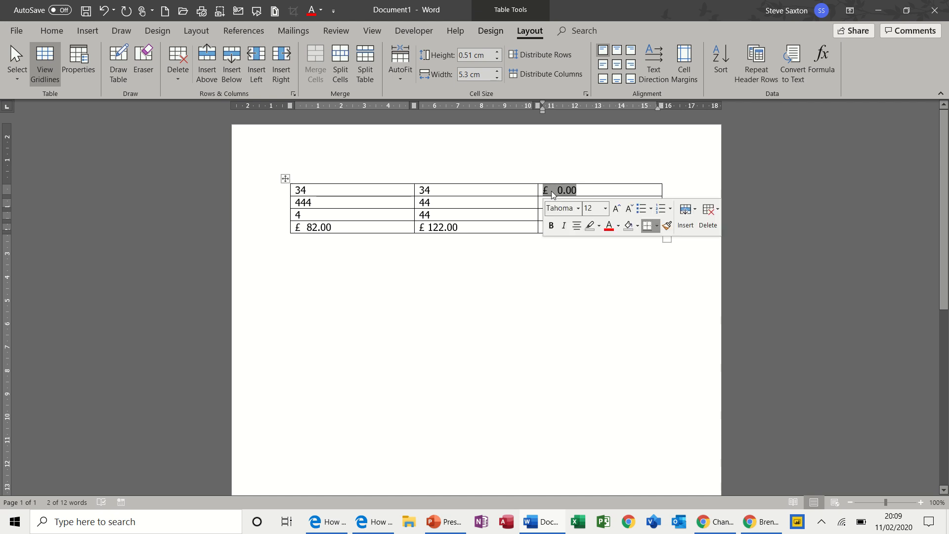
left_click(824, 72)
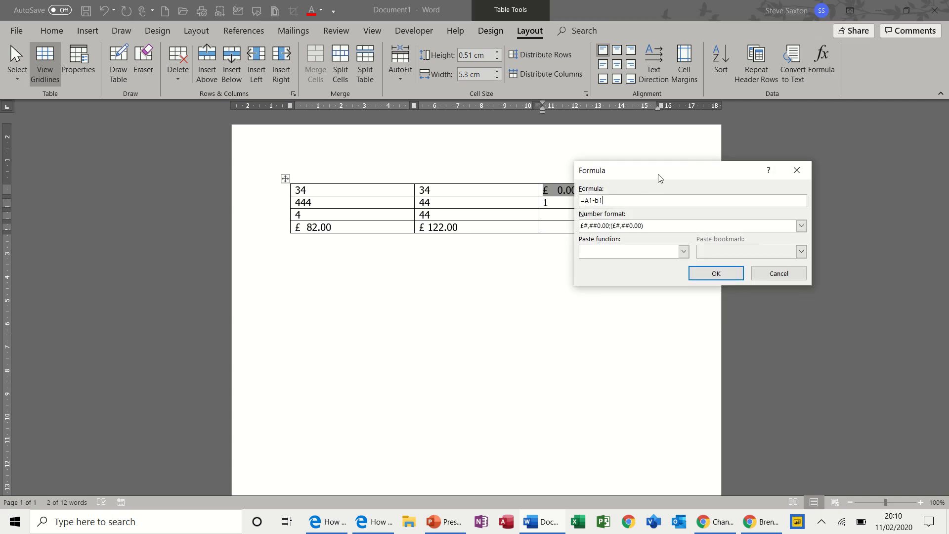
left_click_drag(658, 176, 507, 274)
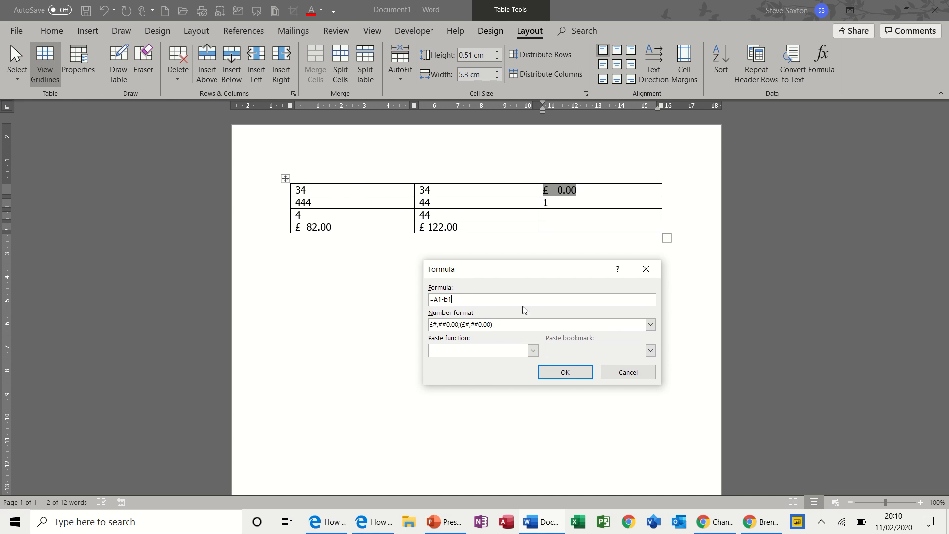
left_click(565, 373)
Change the first column's first value to 344 and update the difference formula result
left_click(317, 188)
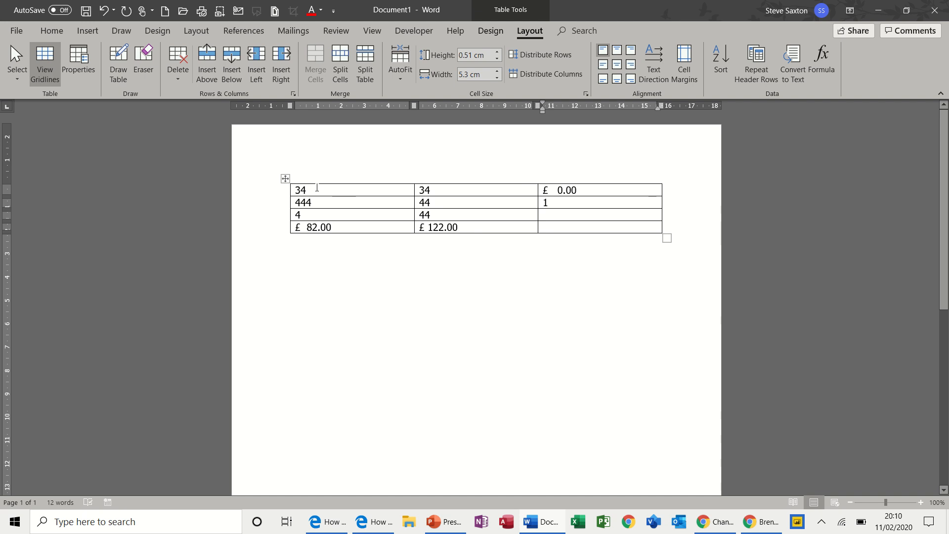
type("4")
mouse_move(577, 192)
left_mouse_down()
mouse_move(537, 194)
mouse_move(576, 194)
left_mouse_up()
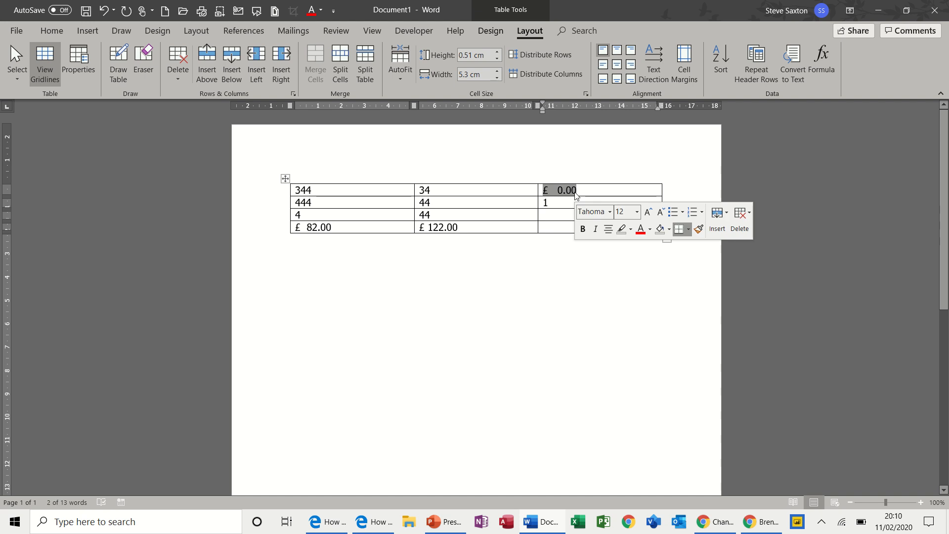
key("F9")
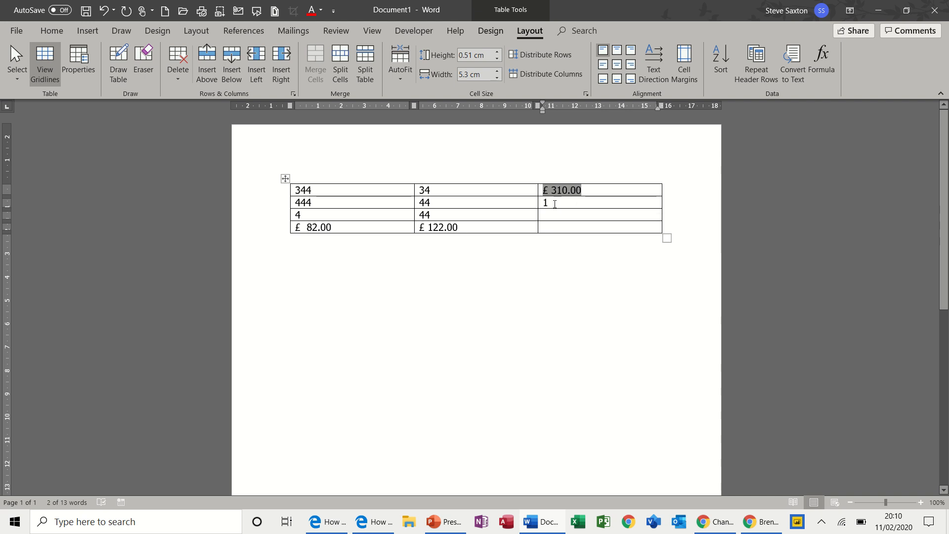
left_click(484, 225)
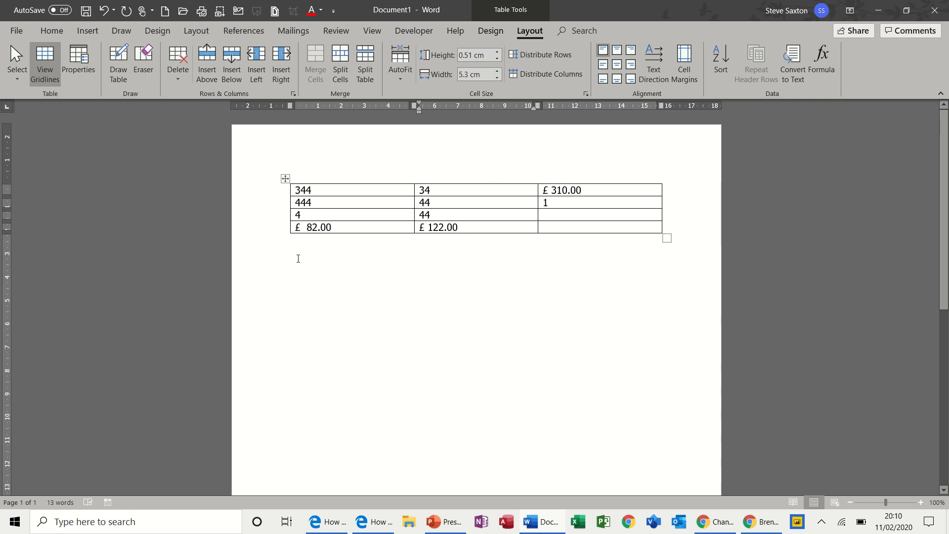
left_click(298, 256)
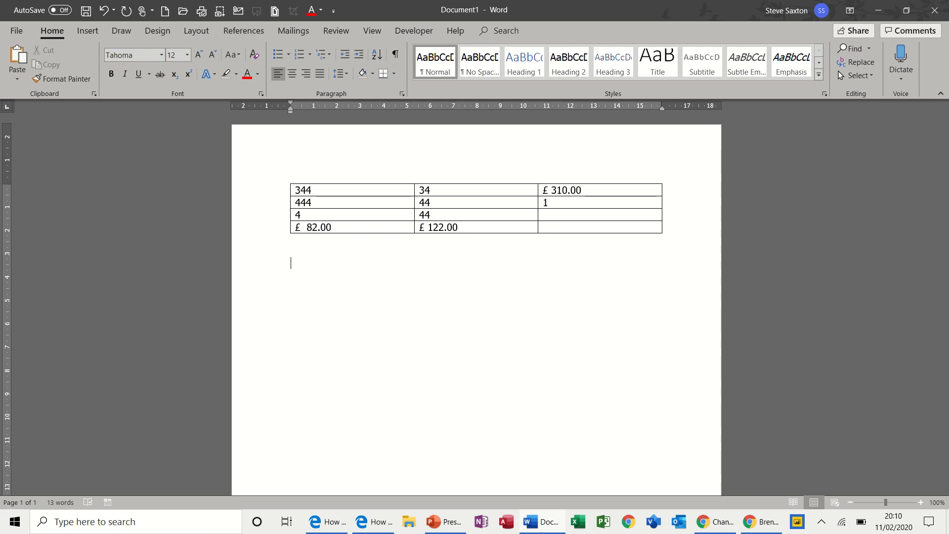
Type 'Income 200' below the table and bookmark the value 200 with the name income
type("Income 200")
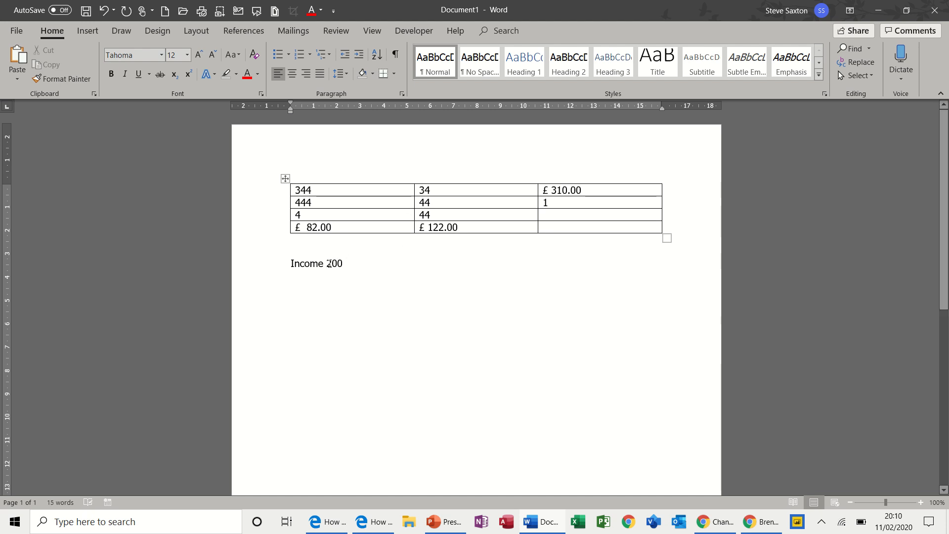
left_click_drag(326, 263, 340, 264)
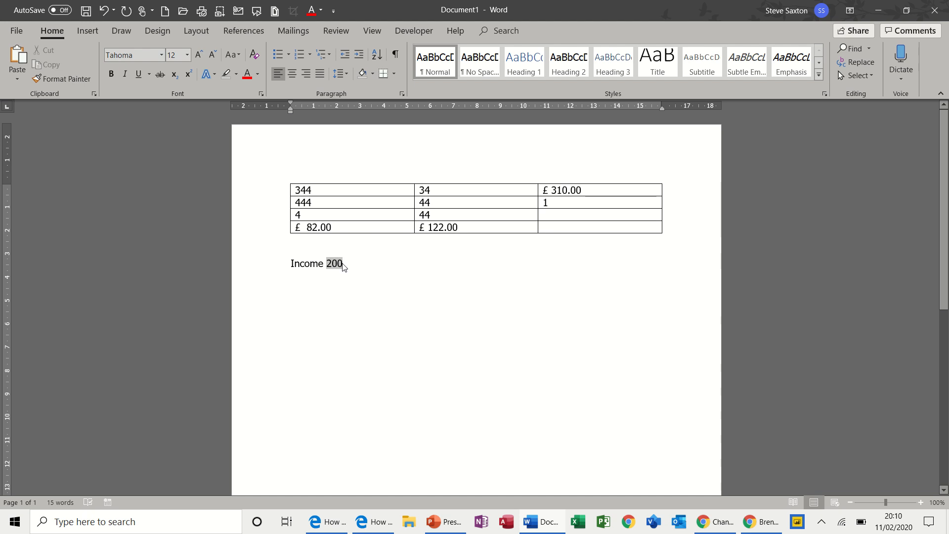
left_click(87, 30)
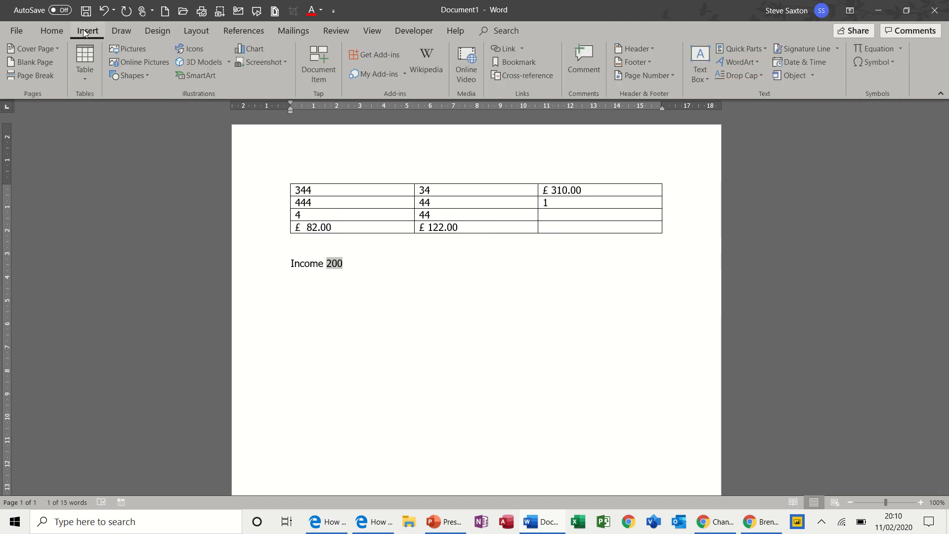
left_click(520, 59)
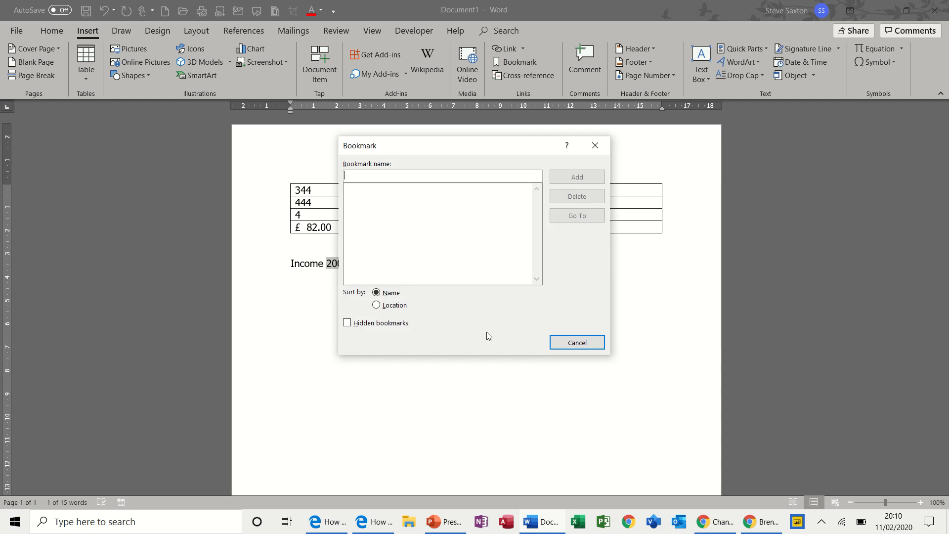
type("income")
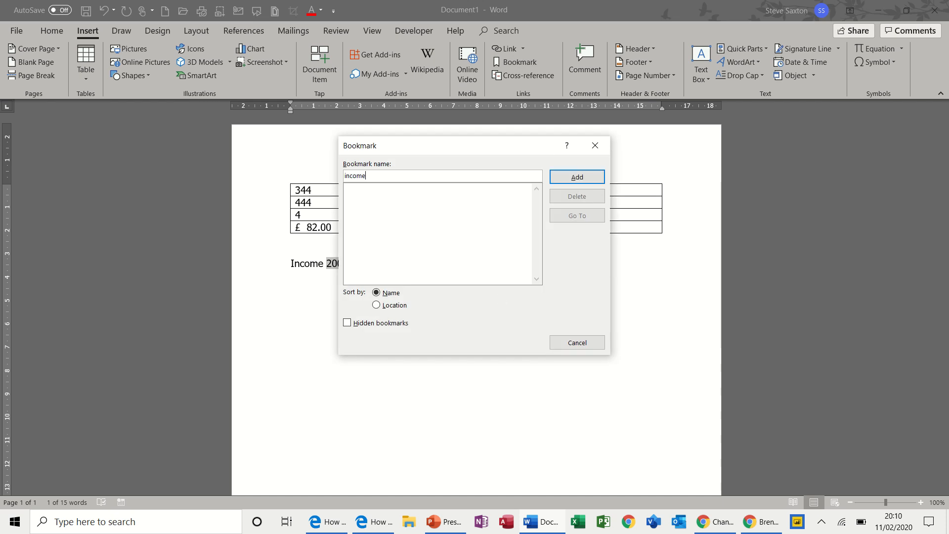
left_click(589, 179)
Insert a formula field after the income value that calculates =income*1.1
left_click(407, 267)
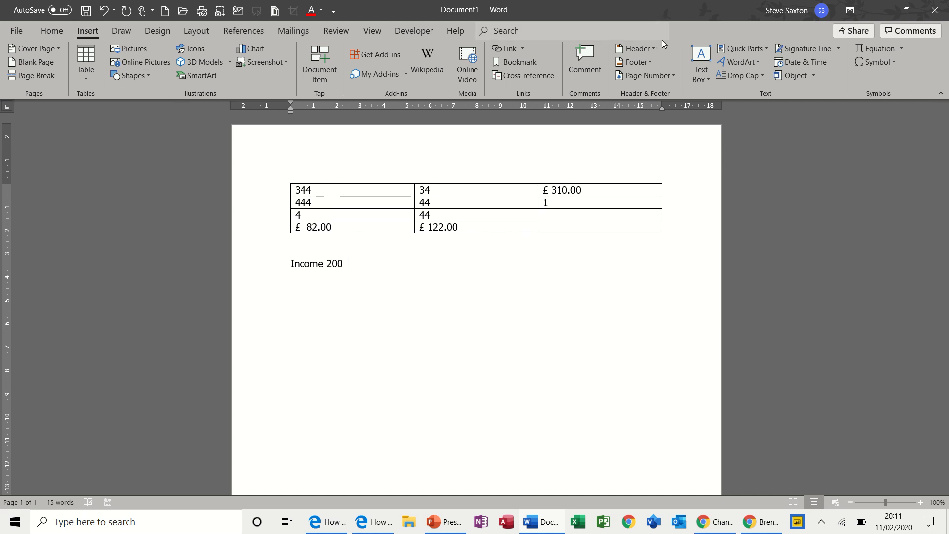
left_click(765, 49)
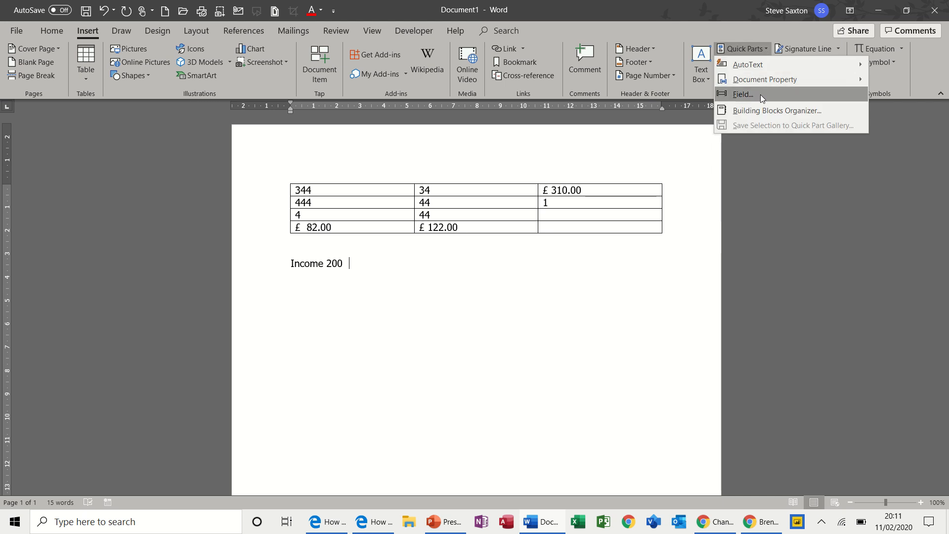
left_click(760, 94)
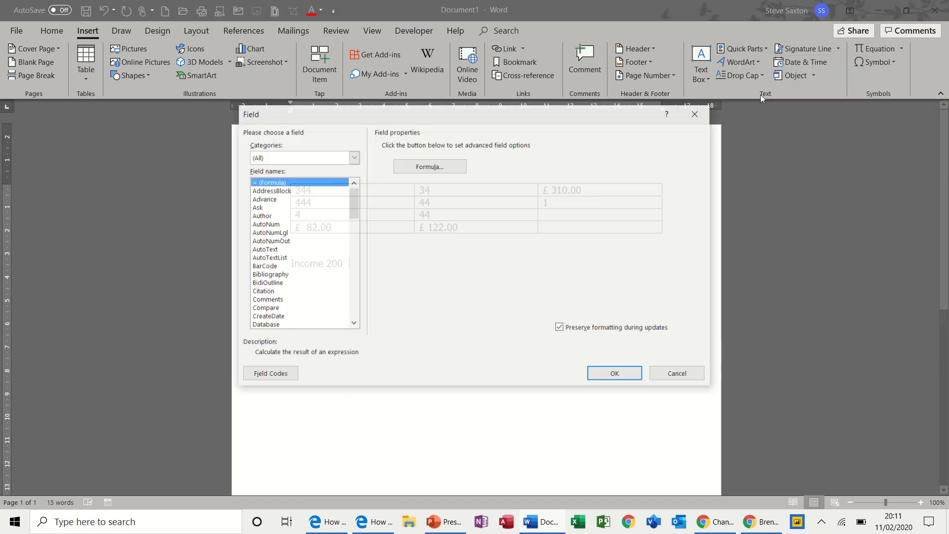
left_click(441, 171)
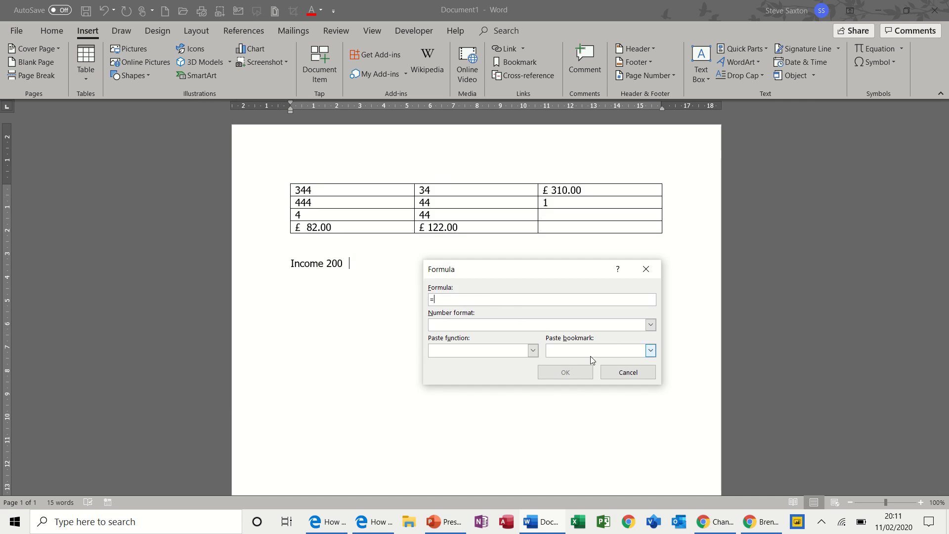
left_click(650, 350)
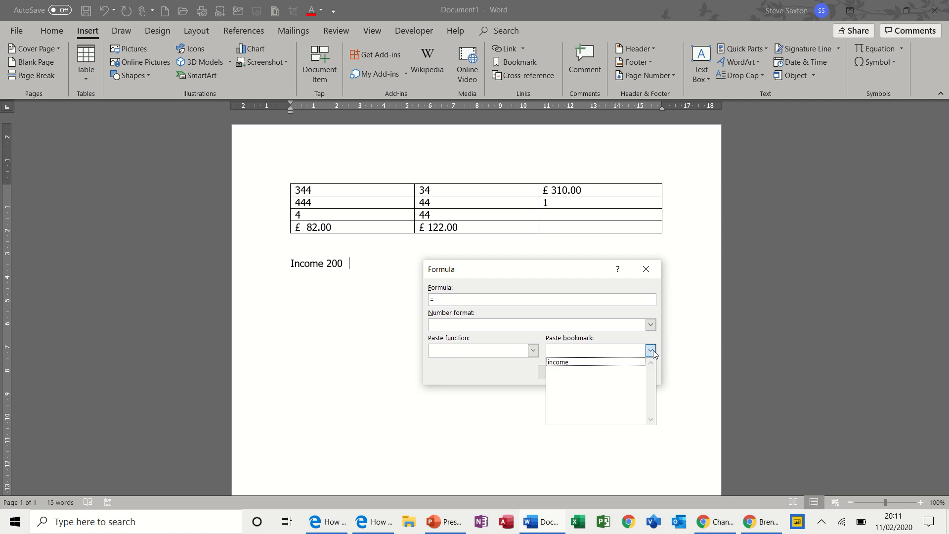
left_click(598, 368)
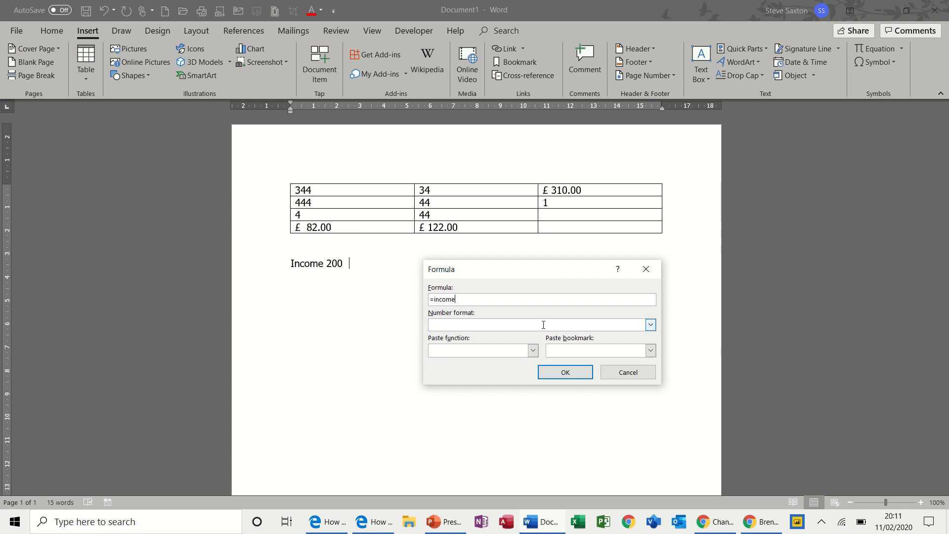
type("*1.1")
left_click(554, 373)
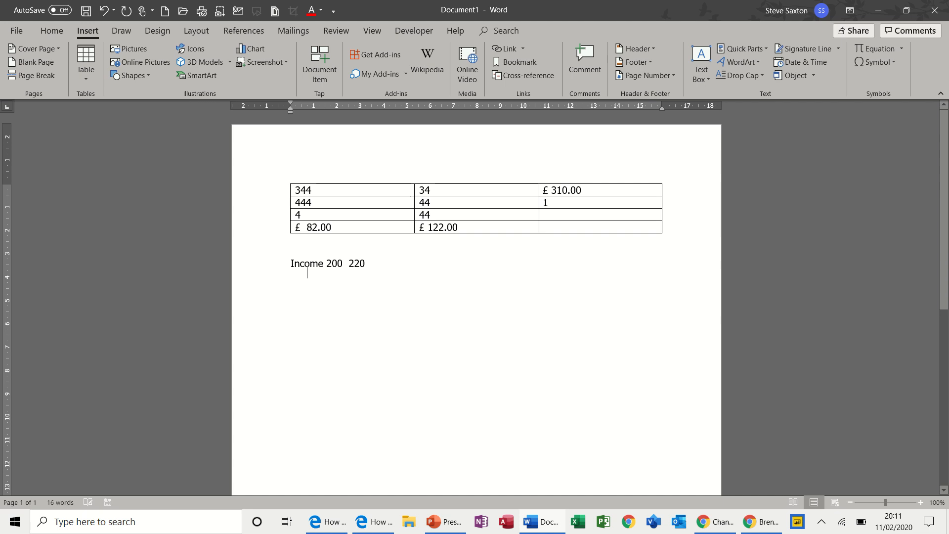
key("Return")
type("intr")
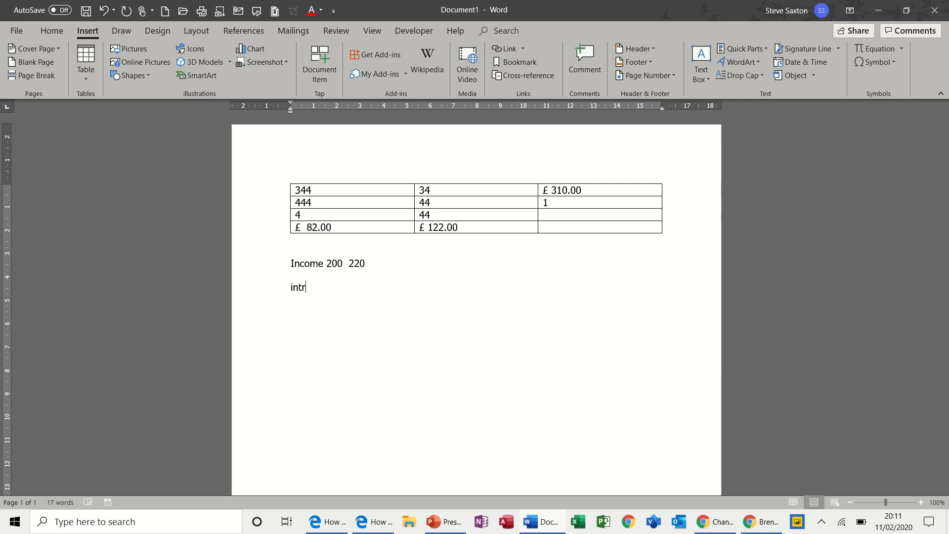
type("o")
key("BackSpace")
key("BackSpace")
key("BackSpace")
key("BackSpace")
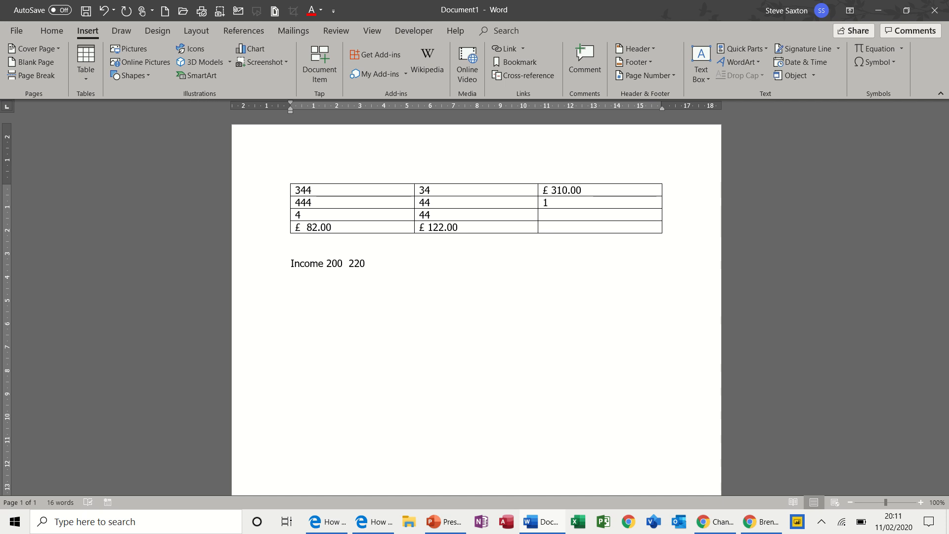
Change the income value to 250 and update the formula field result
left_click_drag(331, 264, 338, 264)
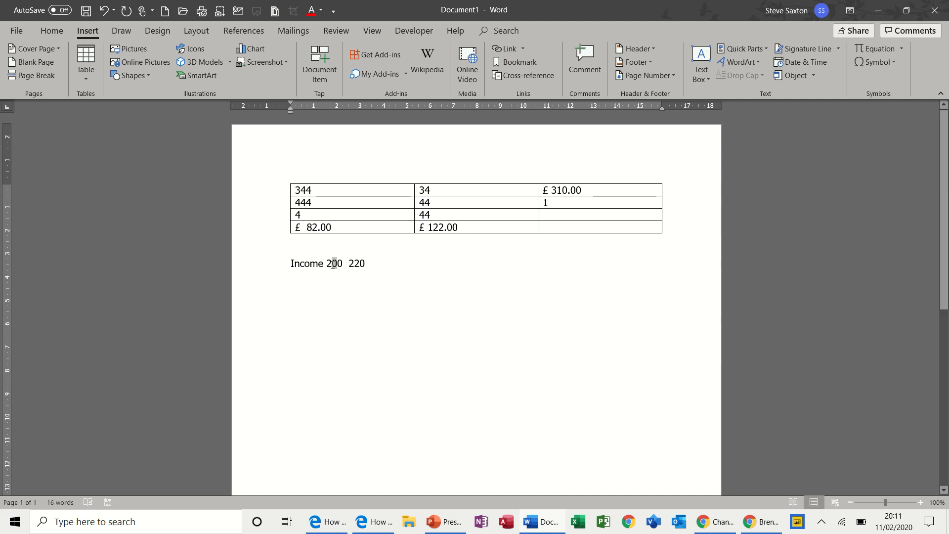
type("5")
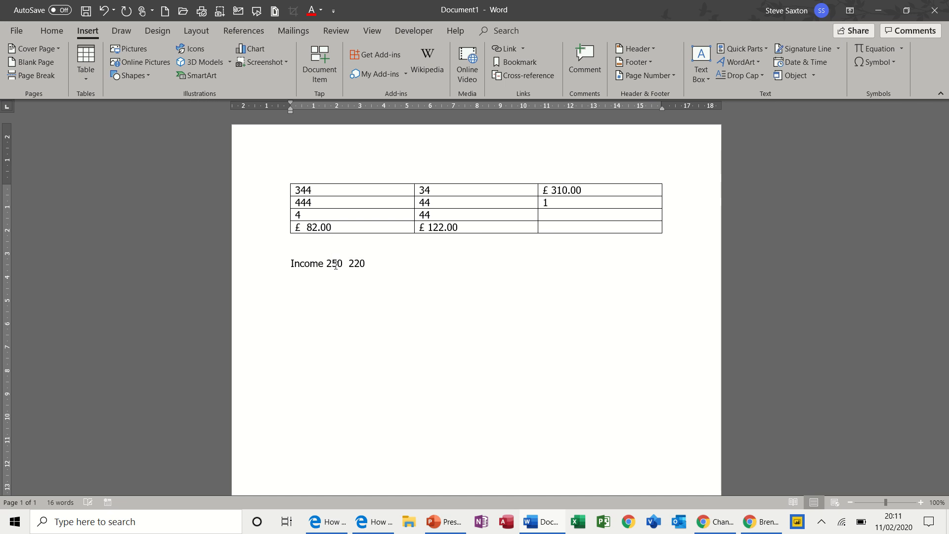
left_click(353, 264)
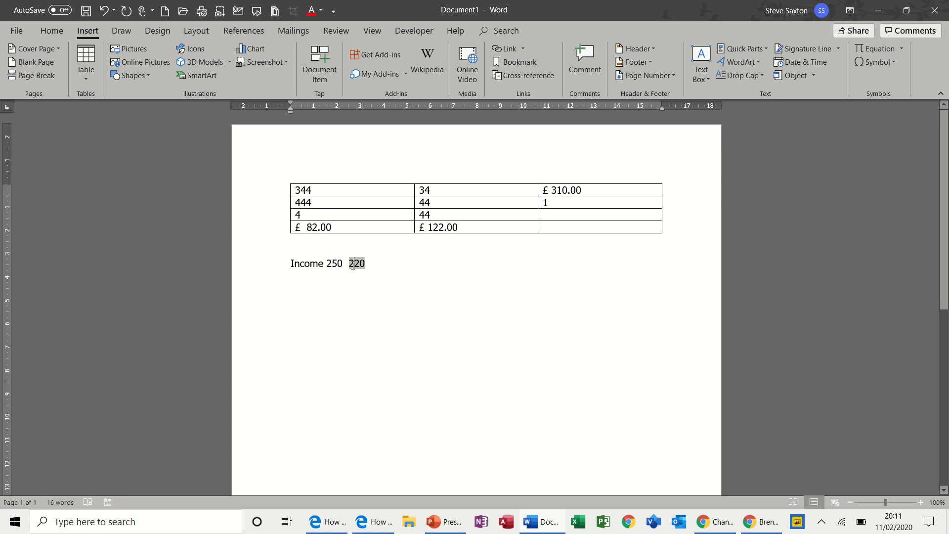
key("F9")
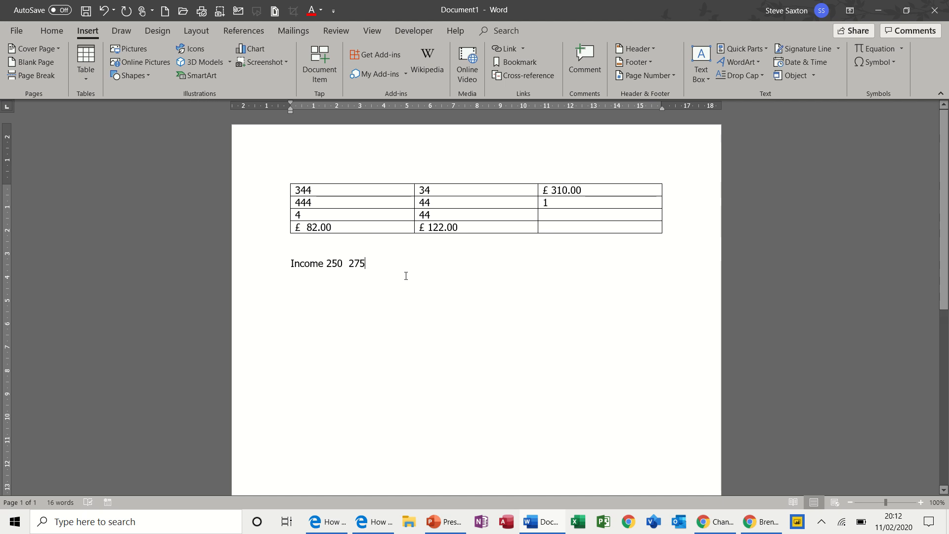
Add a new line below the income line reading 'Expense 350'
left_click(525, 201)
double_click(363, 263)
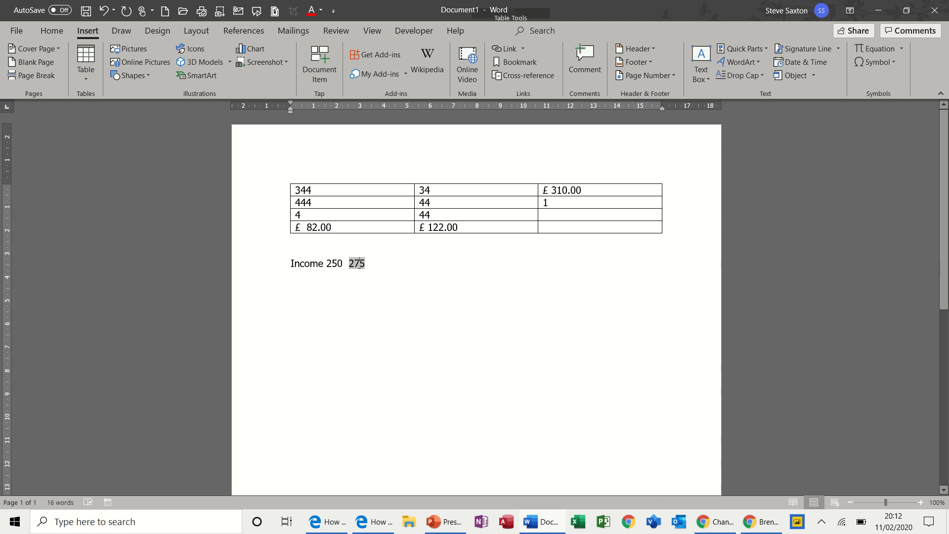
left_click(380, 266)
key("Return")
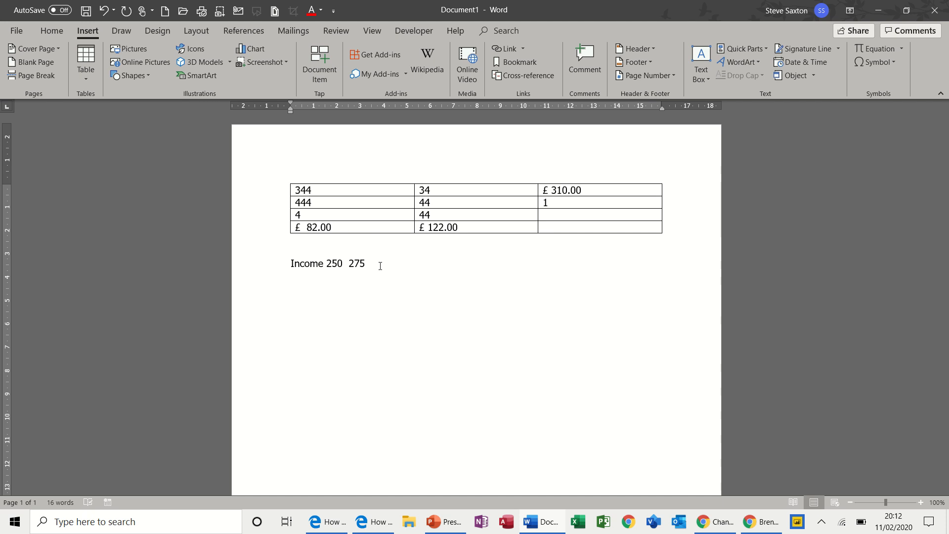
type("Expense 3")
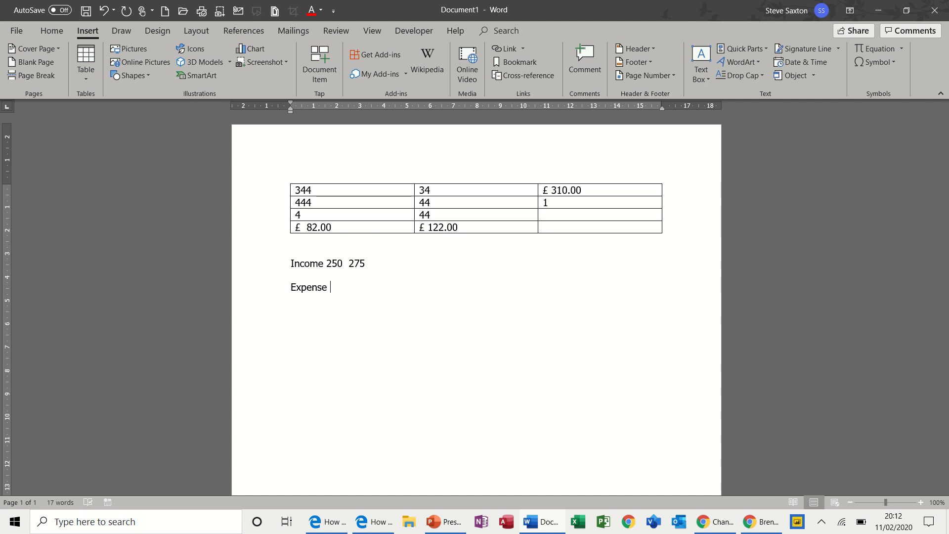
type("50")
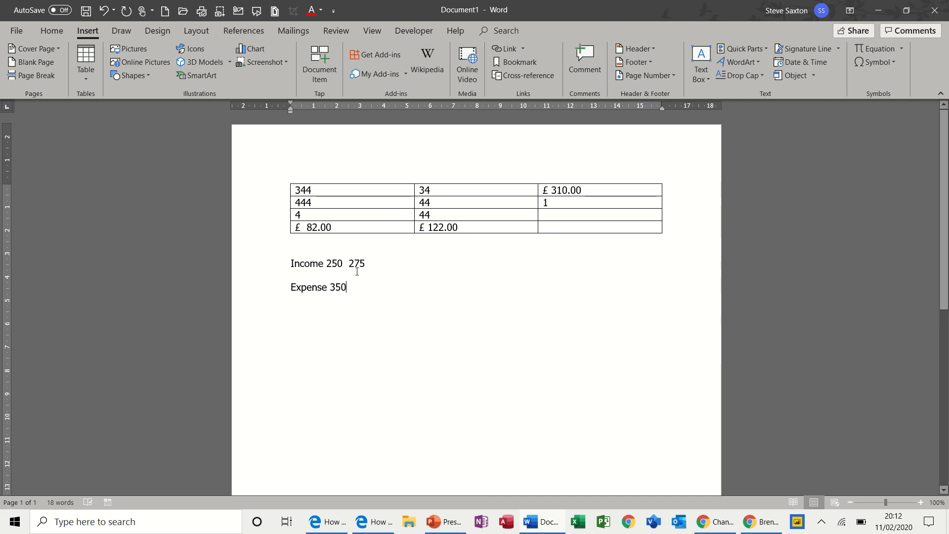
Bookmark the expense value 350 with the name expense
left_click_drag(332, 288, 345, 292)
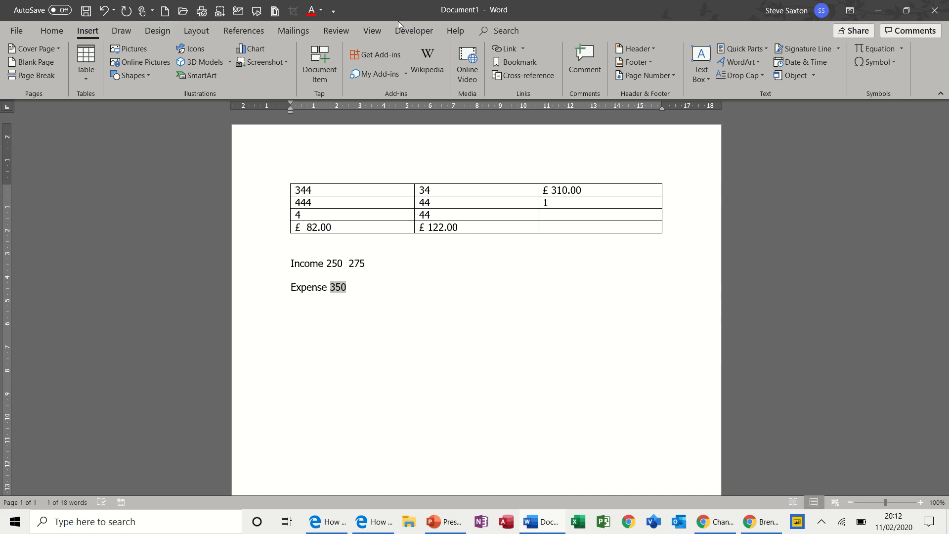
left_click(532, 61)
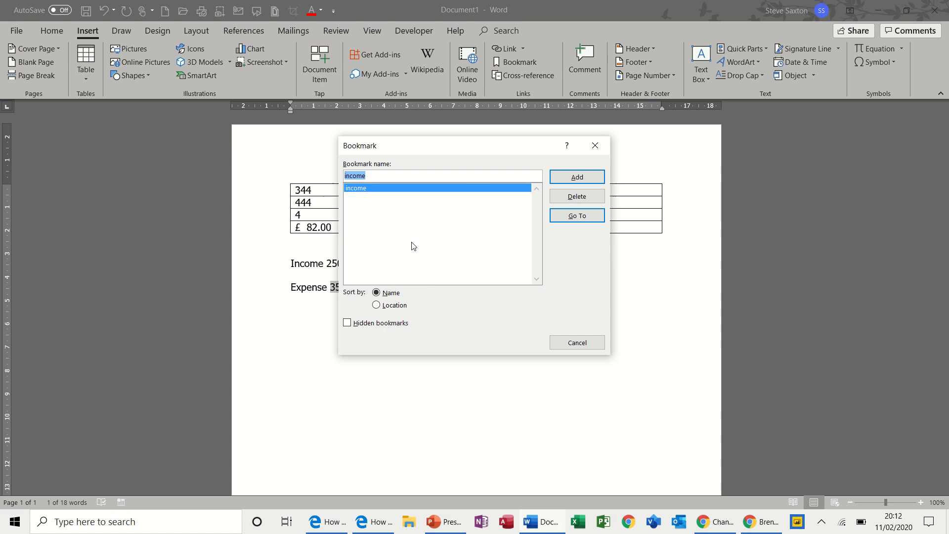
type("expense")
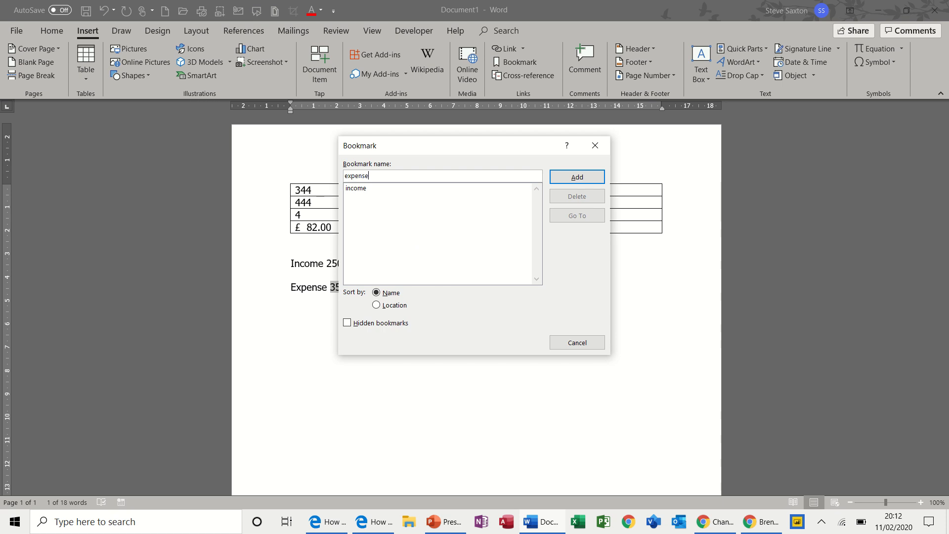
left_click(565, 177)
left_click(385, 292)
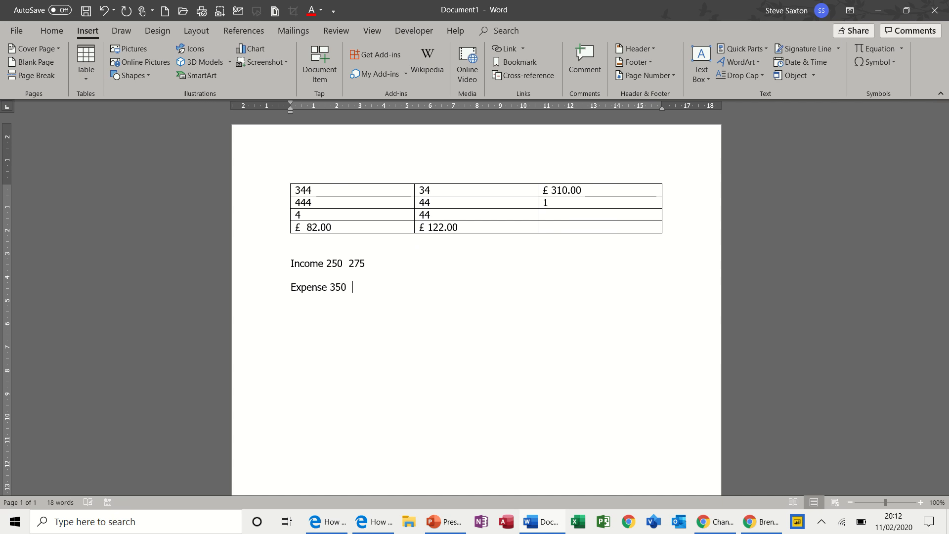
Insert a formula field after the expense value that calculates =expense-income using both bookmarks
left_click(768, 48)
left_click(744, 87)
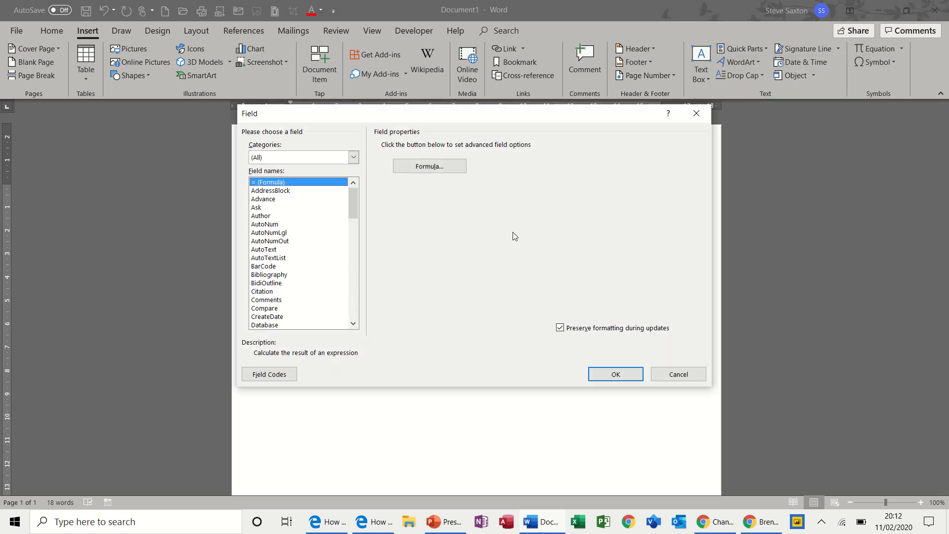
left_click(439, 165)
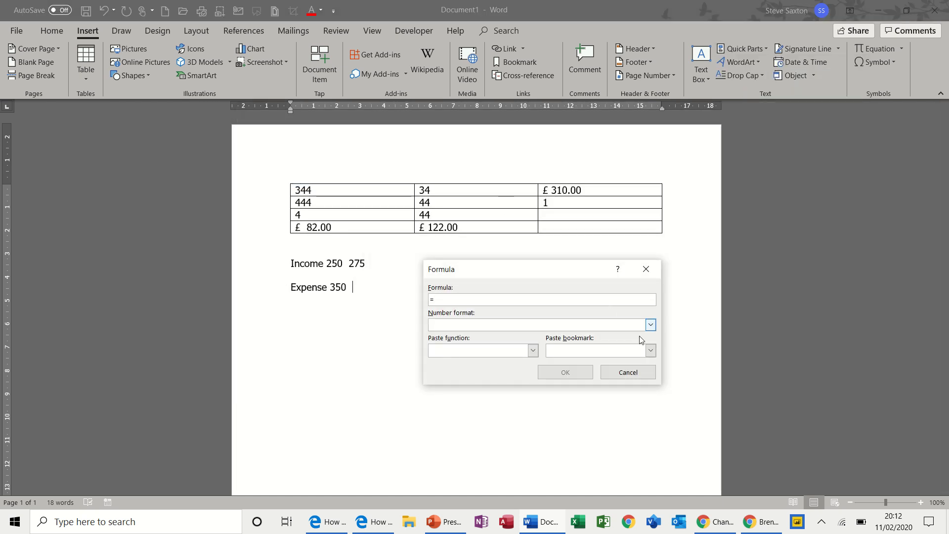
left_click(650, 351)
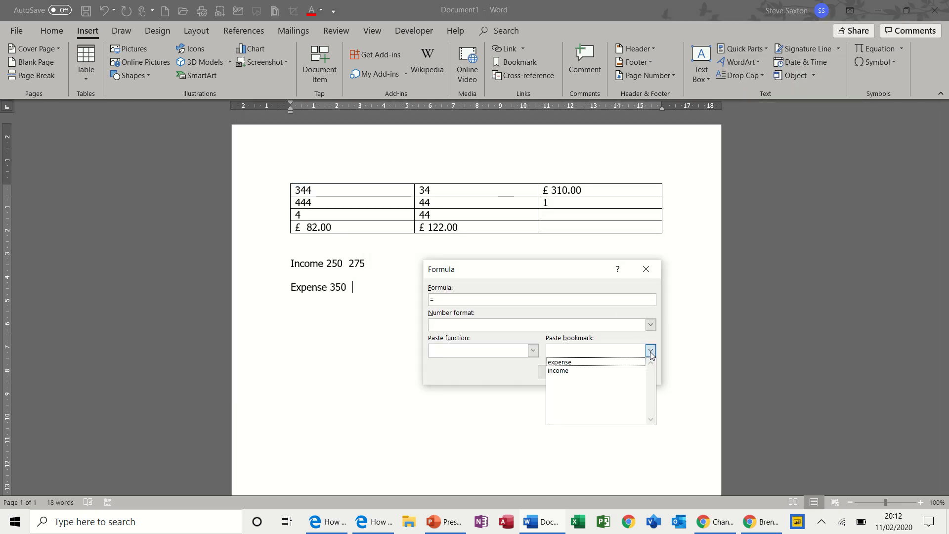
left_click(596, 364)
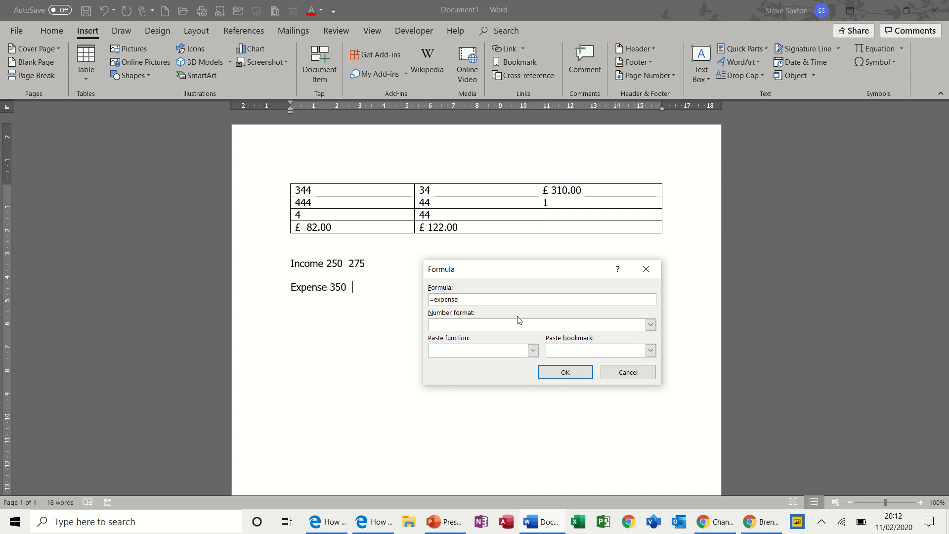
type("-")
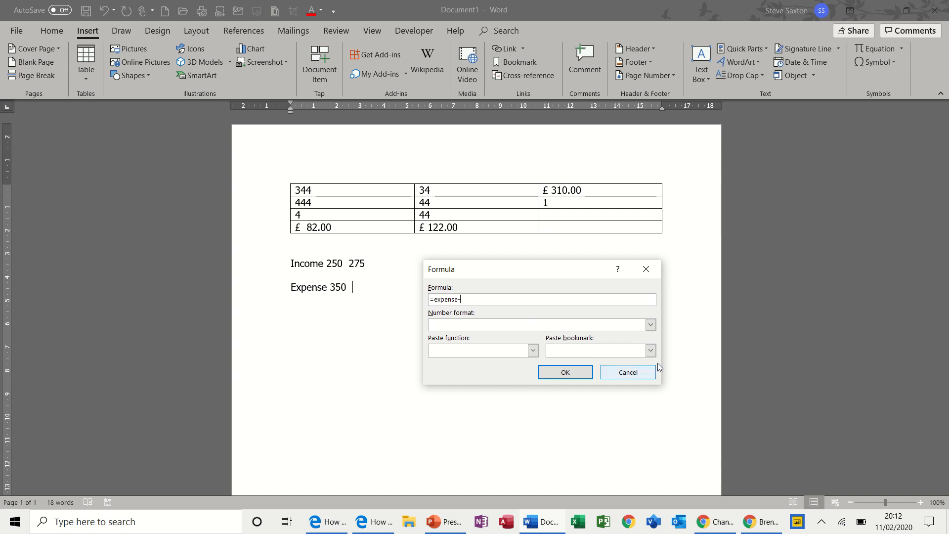
left_click(651, 350)
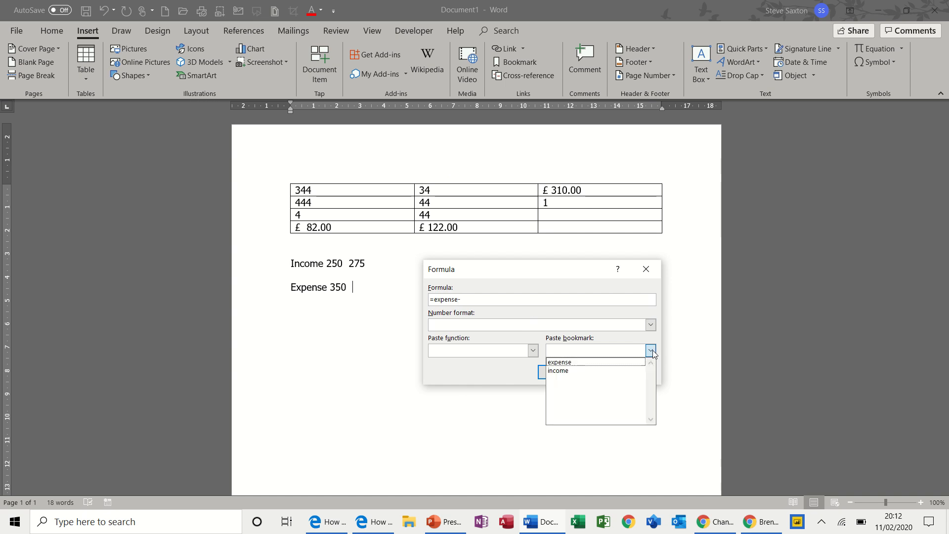
left_click(600, 373)
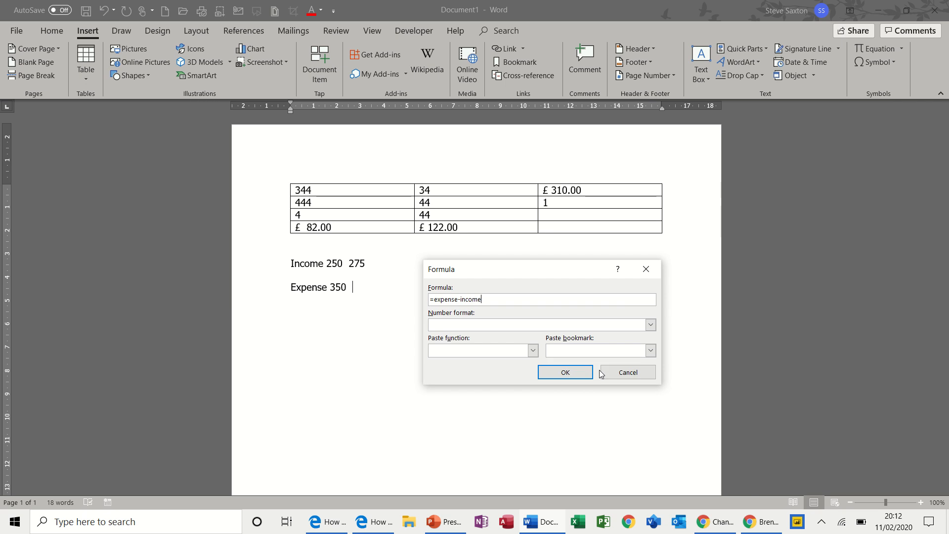
left_click(565, 373)
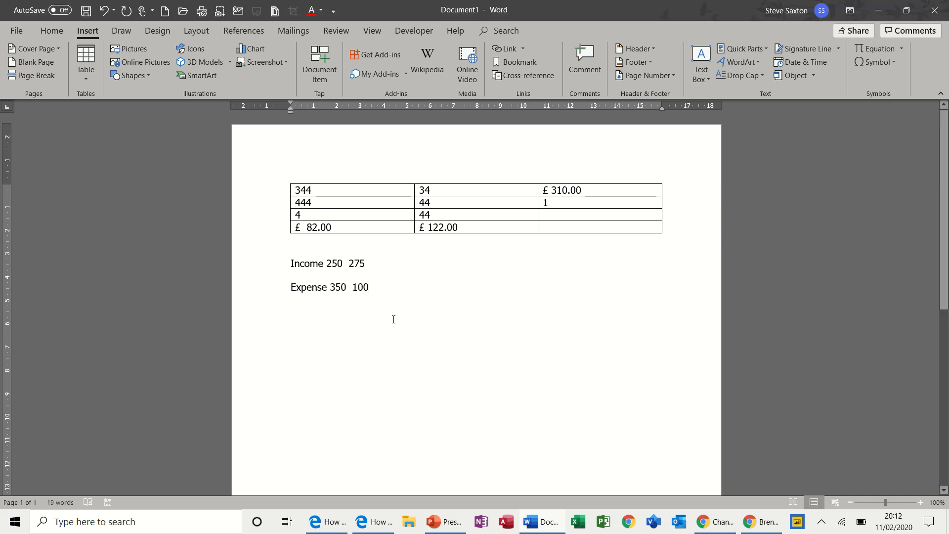
double_click(358, 288)
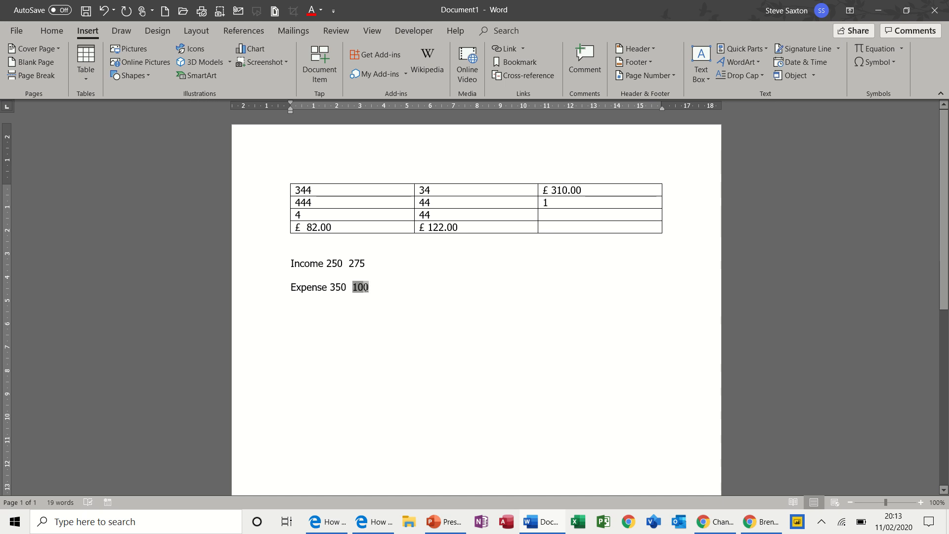
Change the income value to 450
left_click(334, 263)
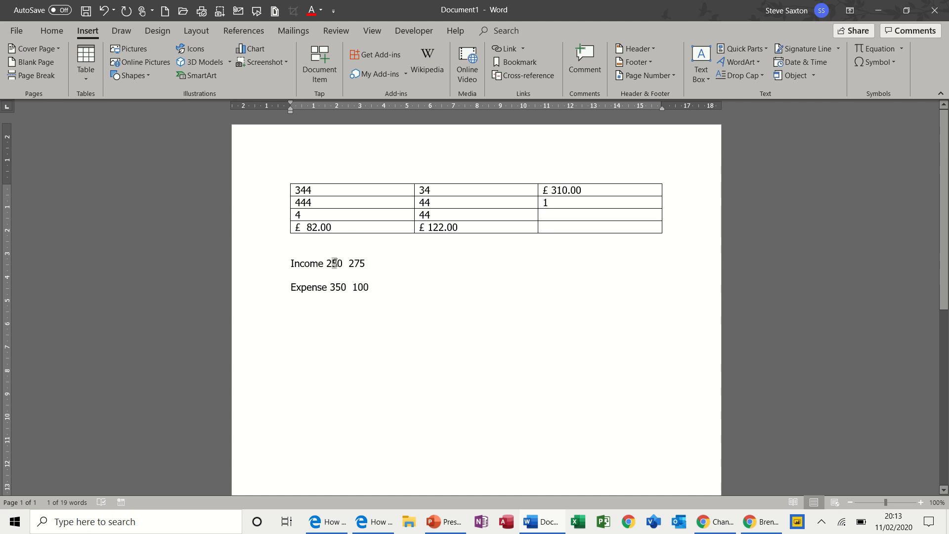
left_click_drag(332, 262, 327, 263)
type("4")
Overwrite the expense formula result with -100
double_click(364, 288)
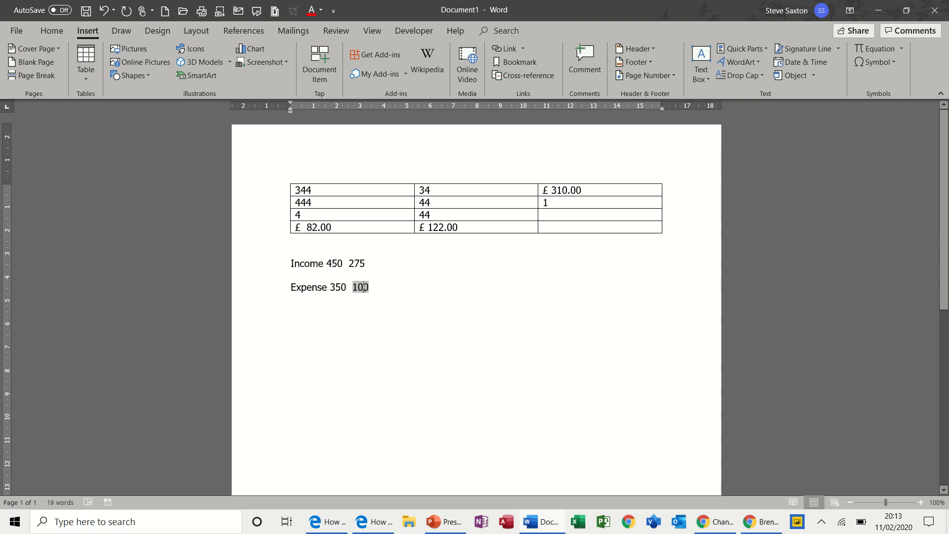
type("-100")
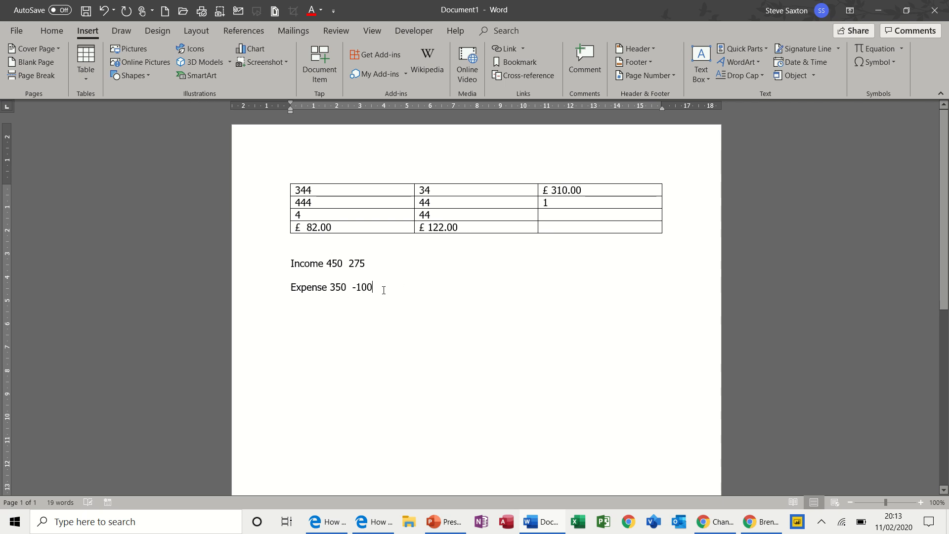
mouse_move(383, 290)
left_mouse_down()
mouse_move(331, 263)
mouse_move(398, 286)
left_mouse_up()
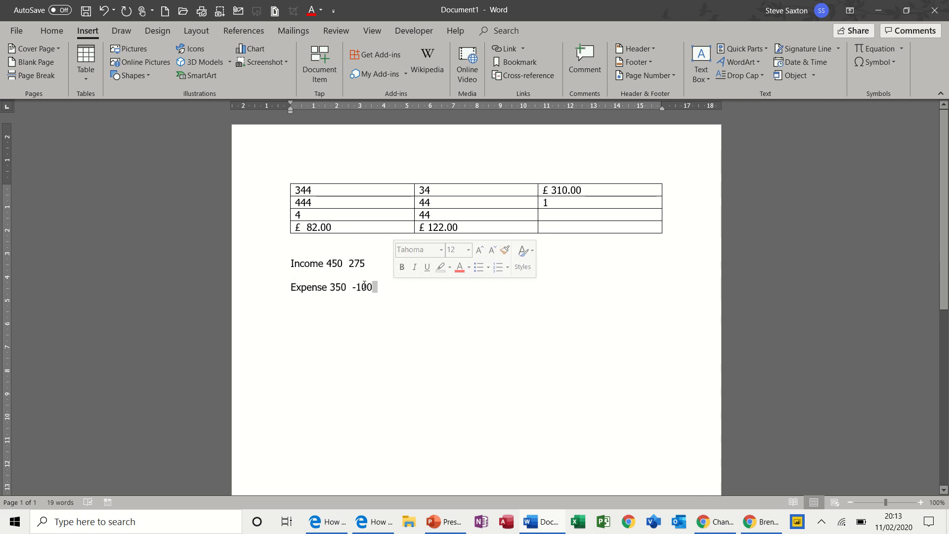
Set the income value back to 250 and the expense result back to 100
left_click_drag(331, 262, 326, 263)
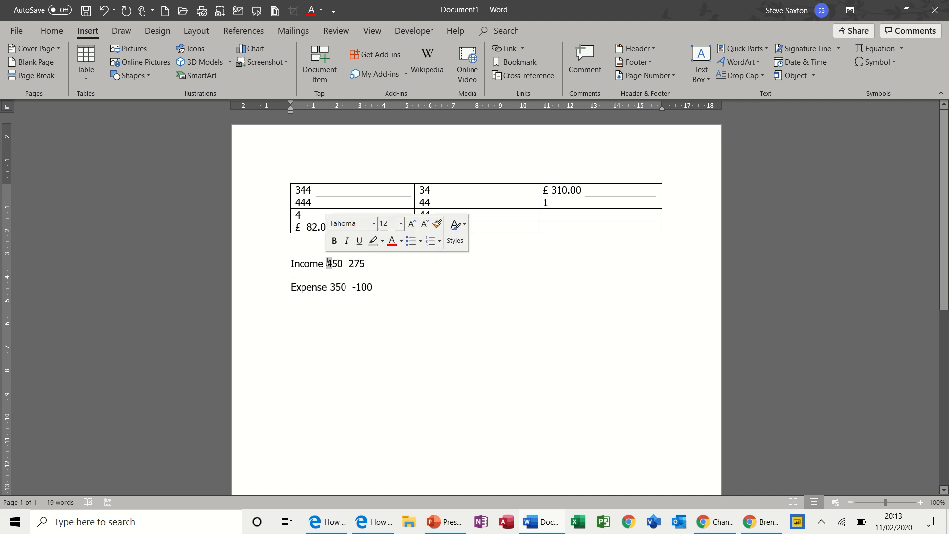
type("2")
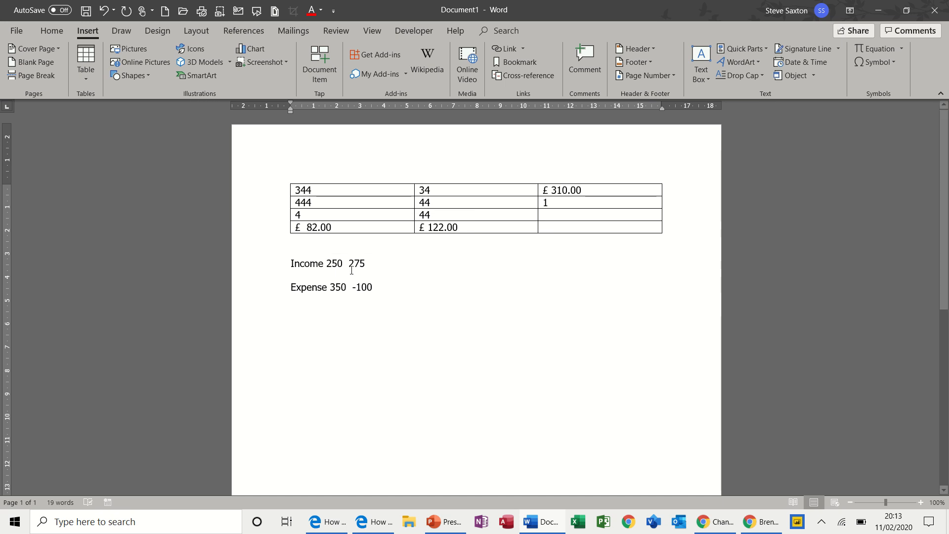
double_click(363, 287)
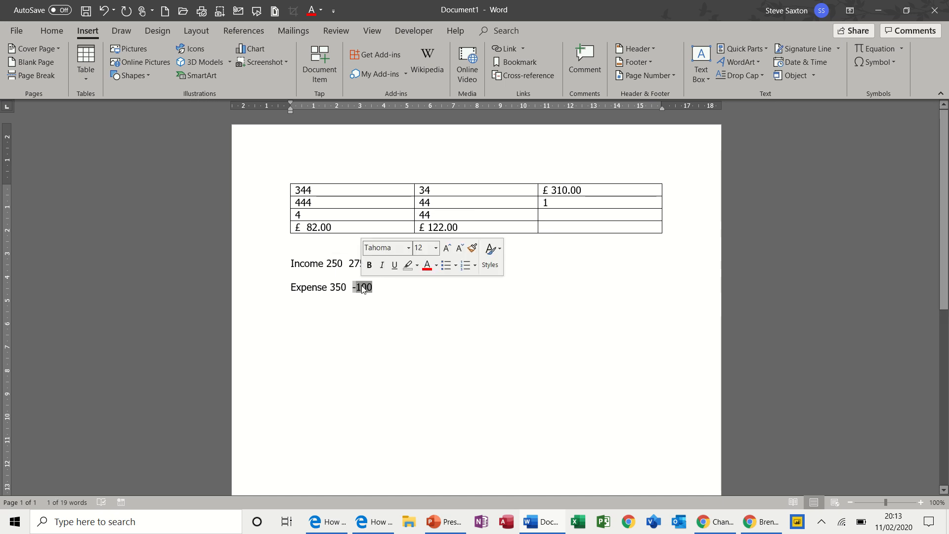
type("100")
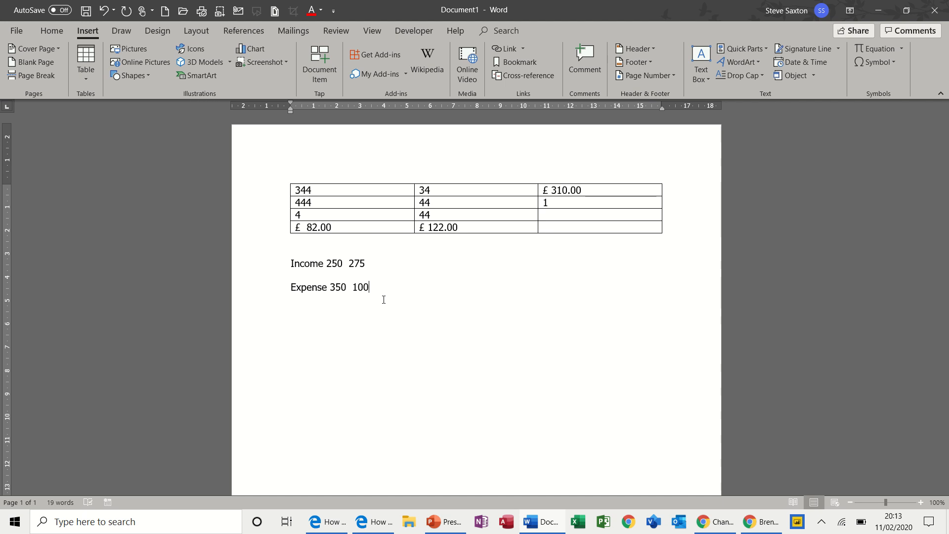
left_click(760, 51)
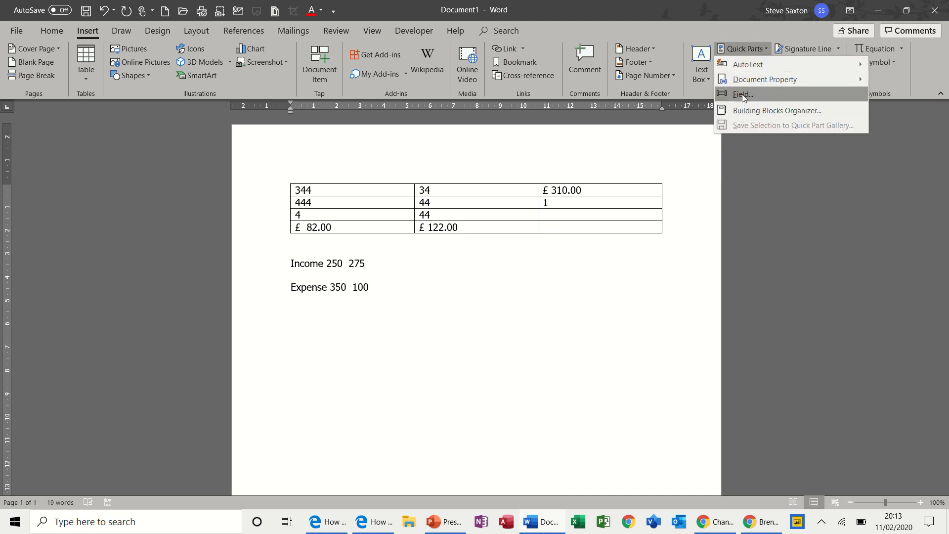
left_click(743, 93)
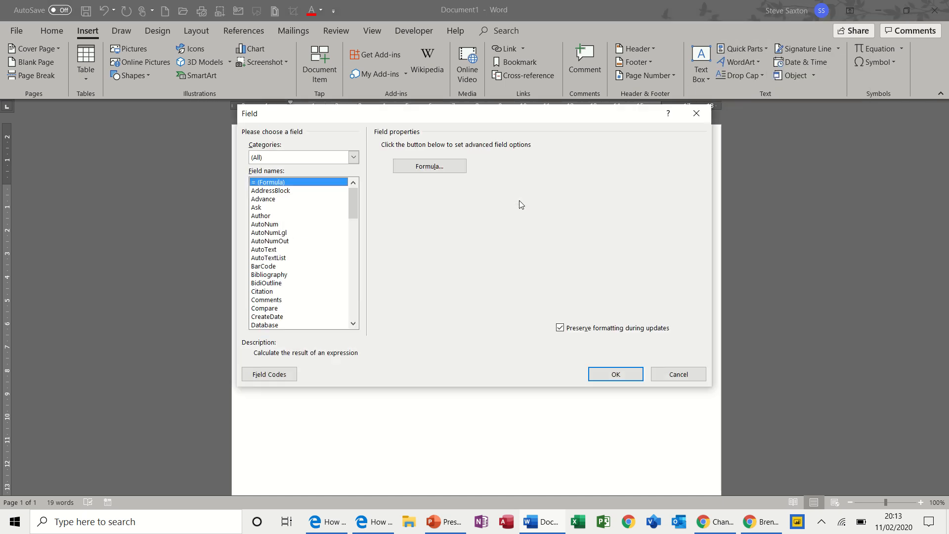
left_click(429, 166)
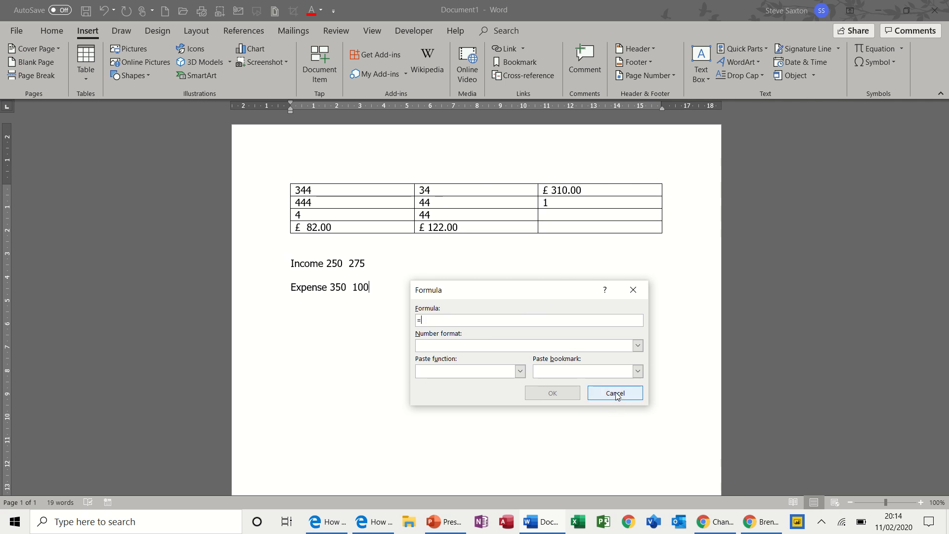
left_click(615, 394)
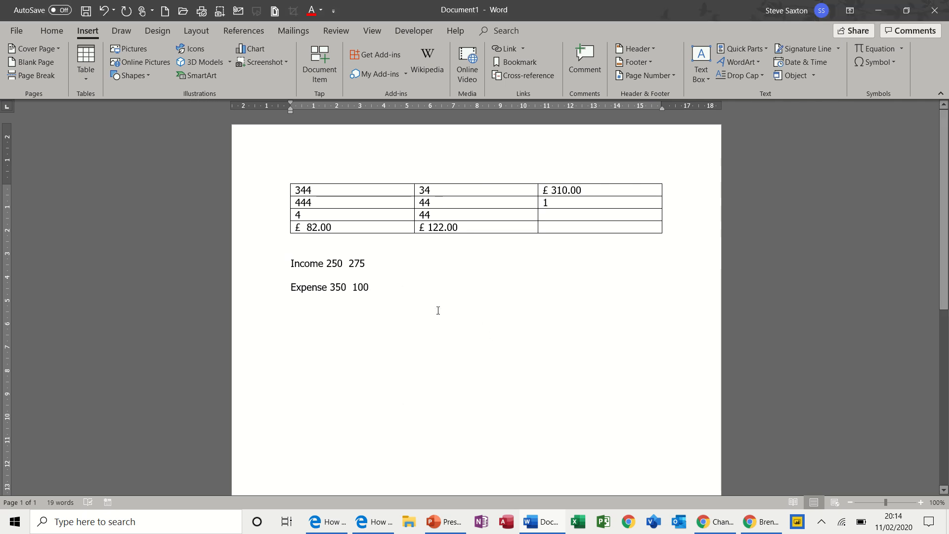